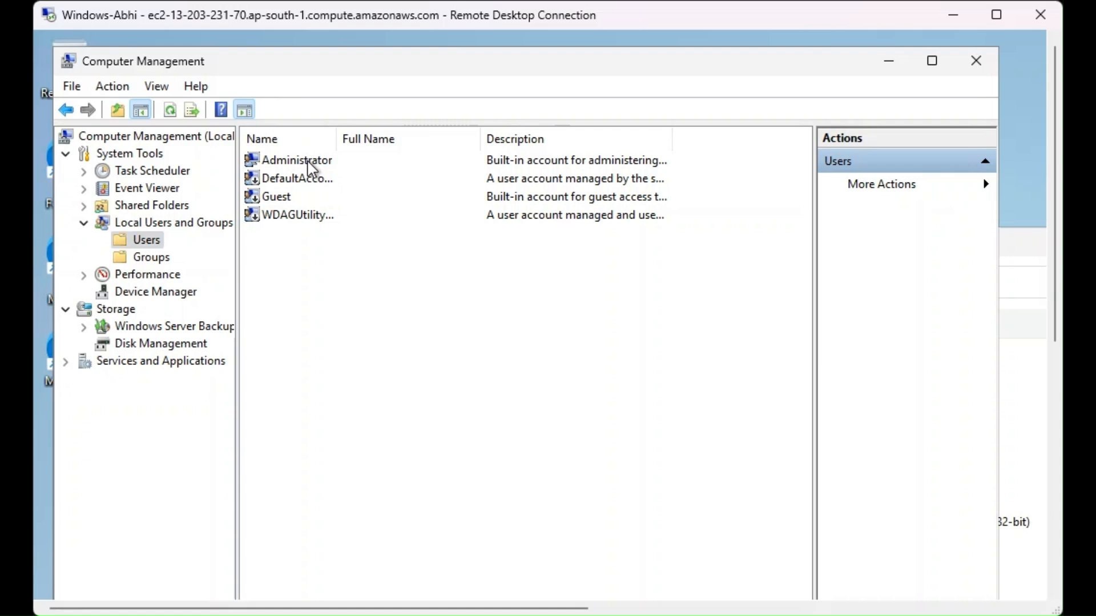
# - Set and confirm a new account password for the local Administrator user, proceeding past the reset warning
pyautogui.rightClick(308, 165)
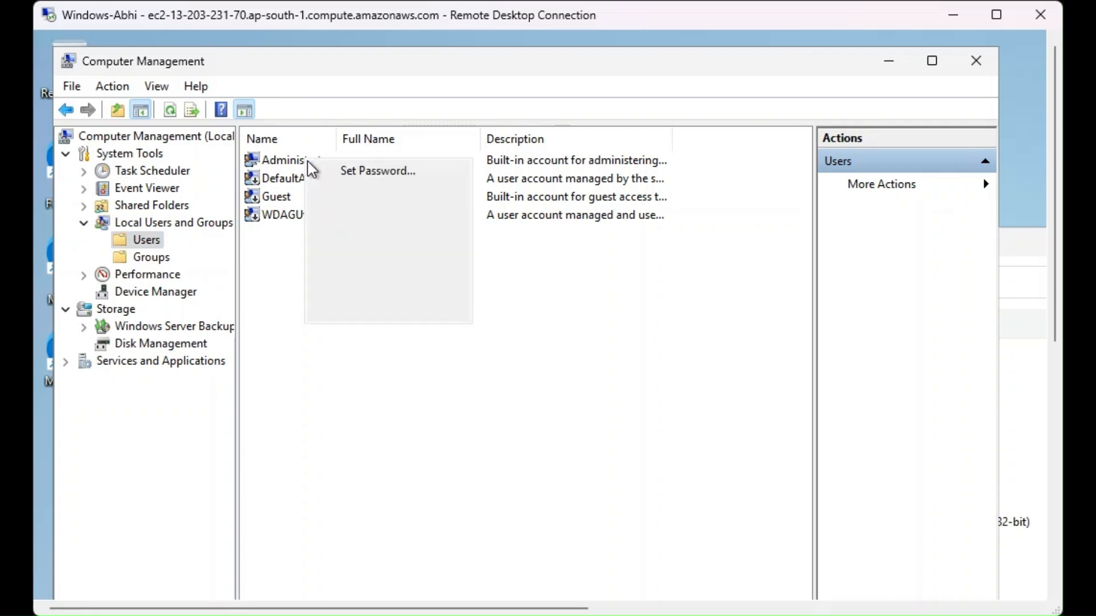
pyautogui.press('Escape')
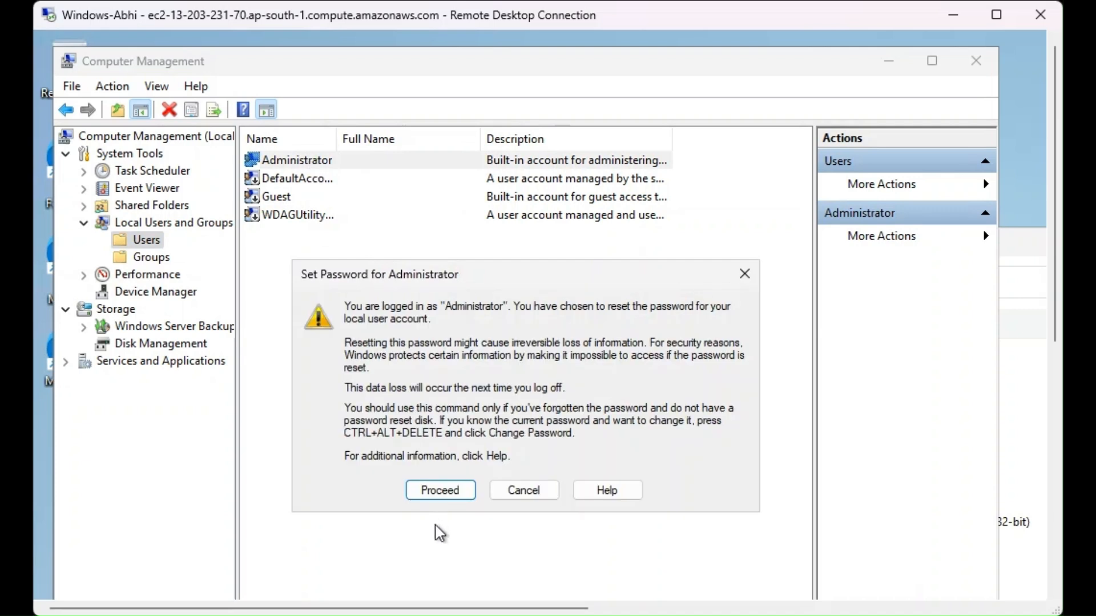
pyautogui.click(444, 494)
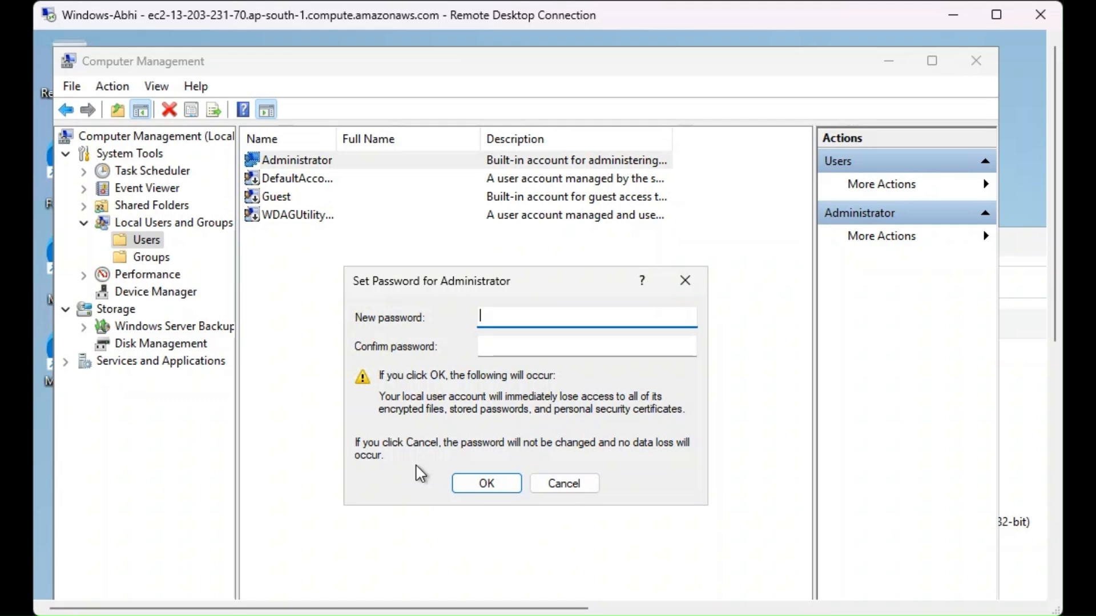
pyautogui.write('**********')
pyautogui.press('Tab')
pyautogui.write('******')
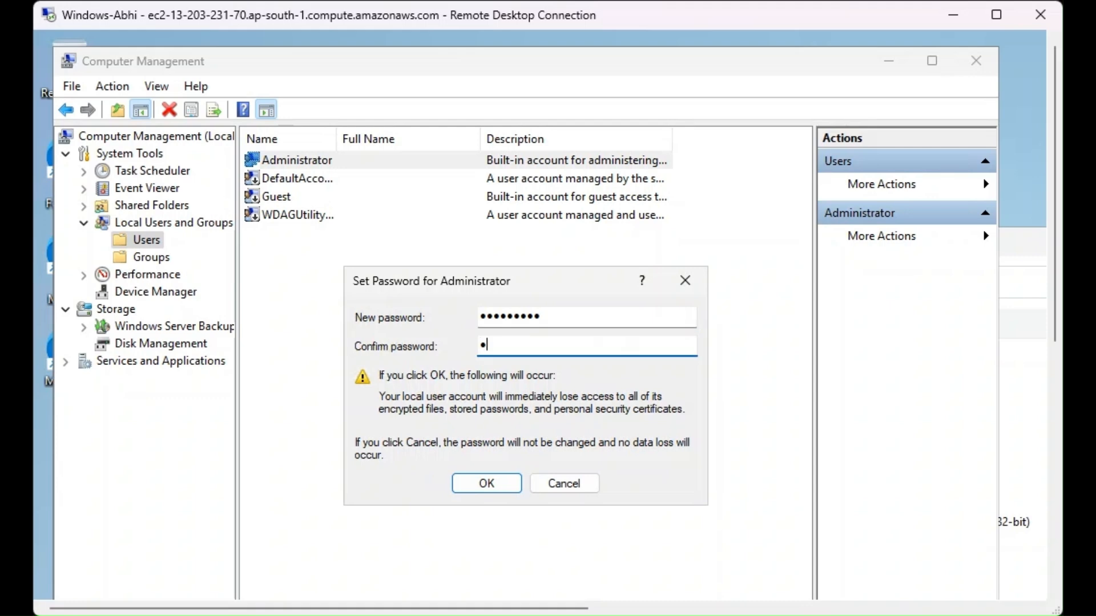
pyautogui.write('****')
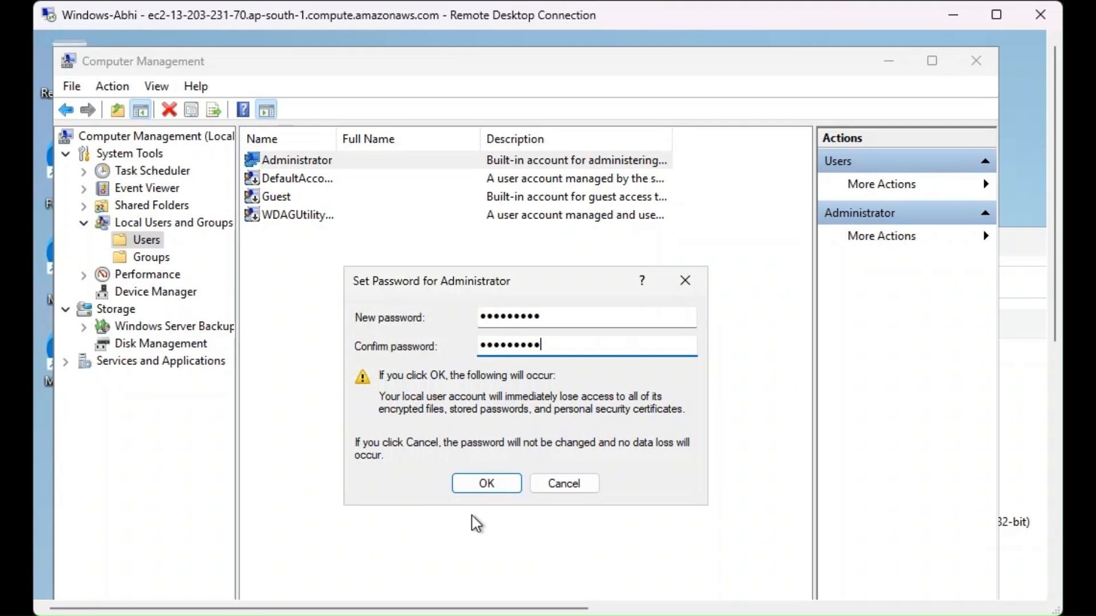
pyautogui.click(484, 485)
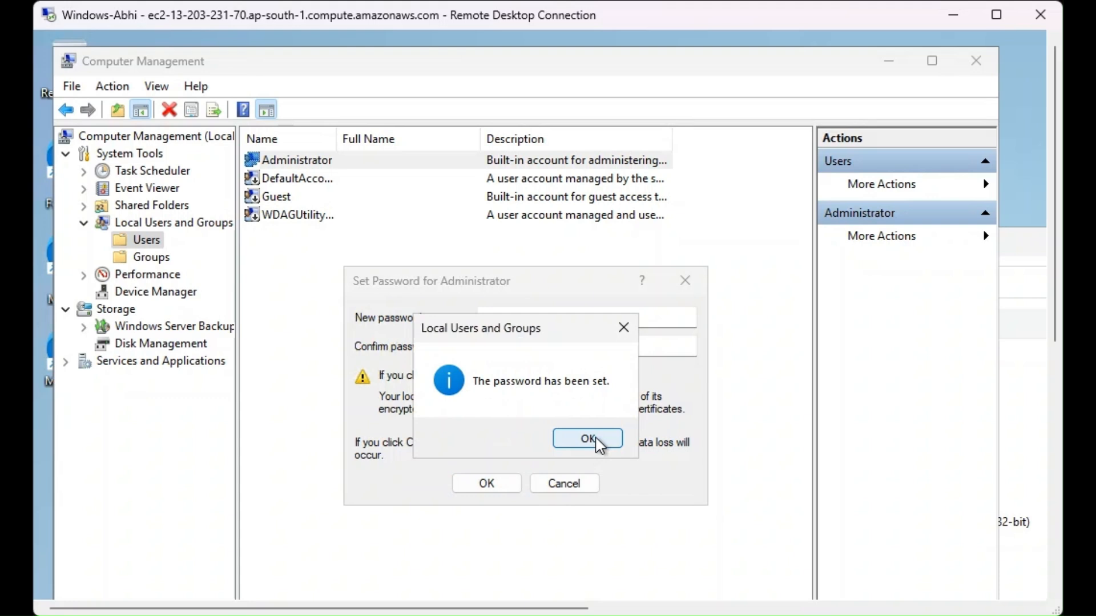
pyautogui.click(587, 439)
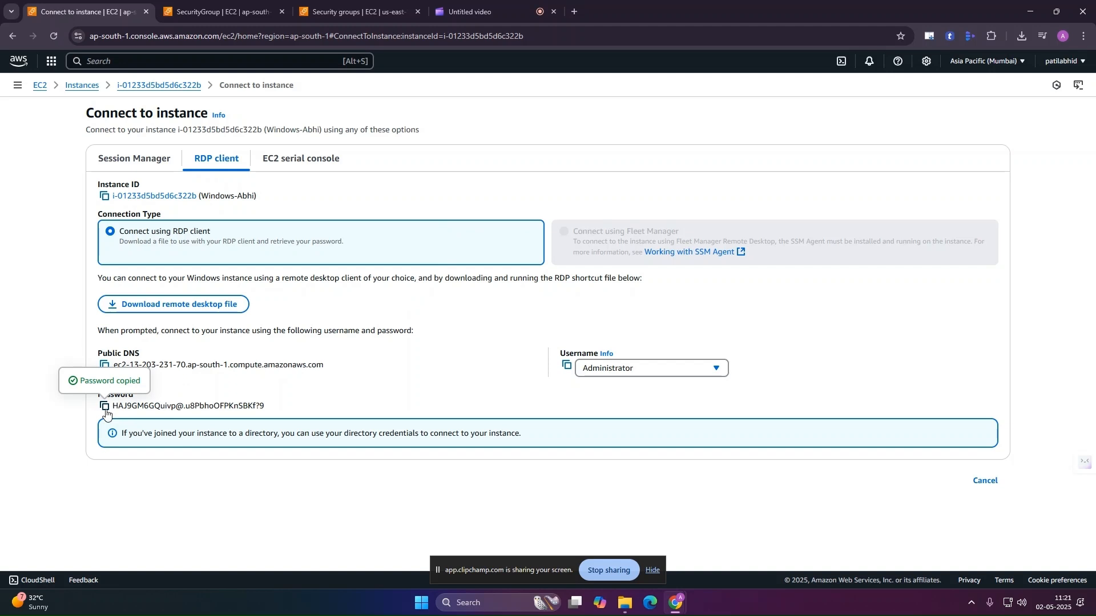
# - Launch the downloaded .rdp file from the browser's download history and try to sign in as Administrator with the copied default password
pyautogui.click(1083, 38)
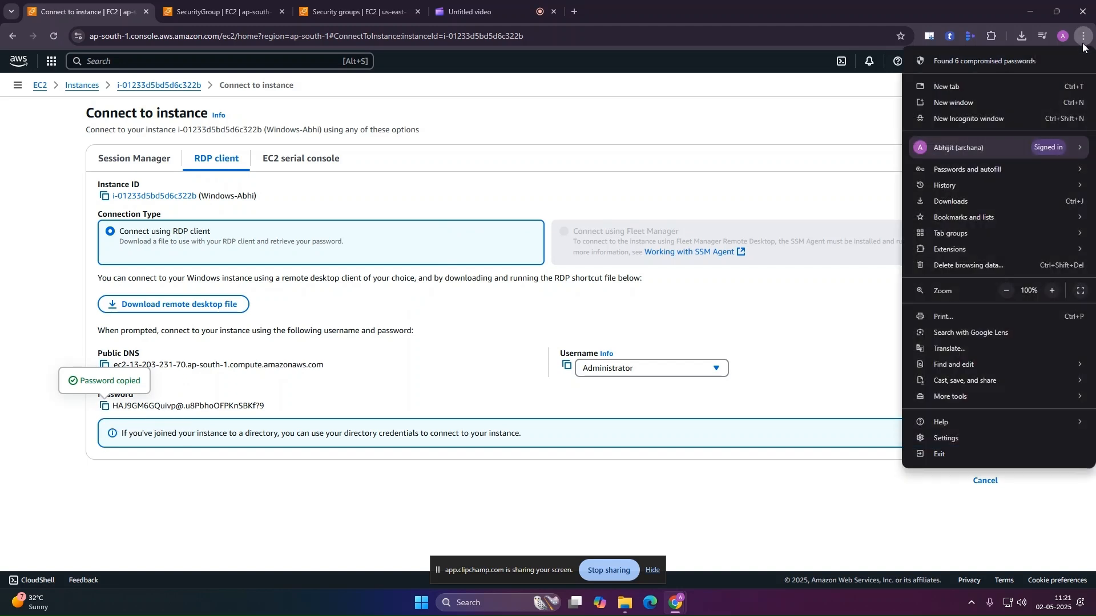
pyautogui.click(975, 202)
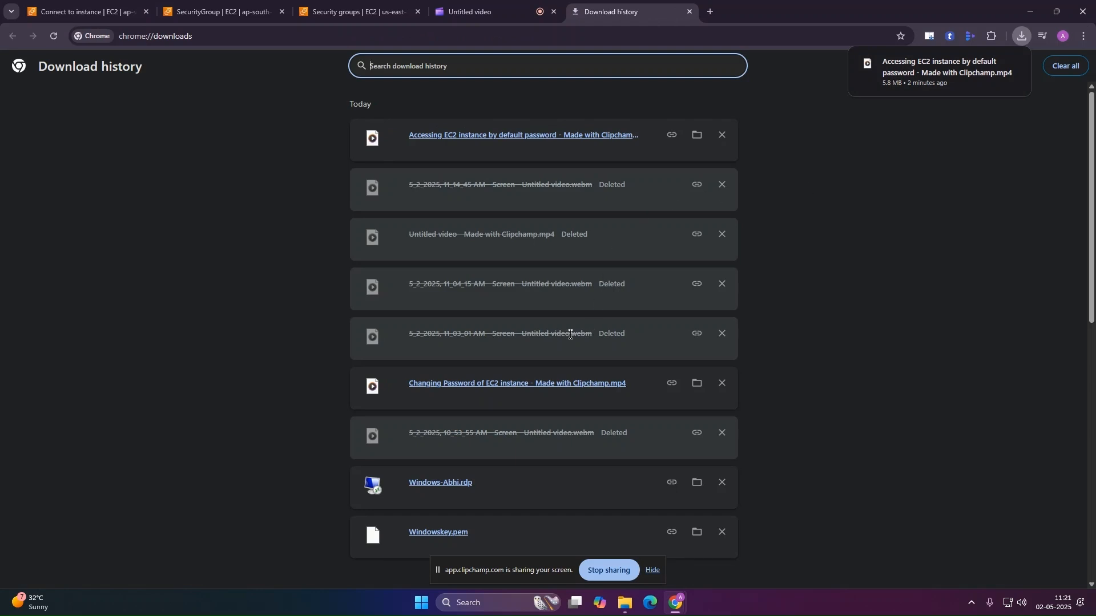
pyautogui.click(441, 489)
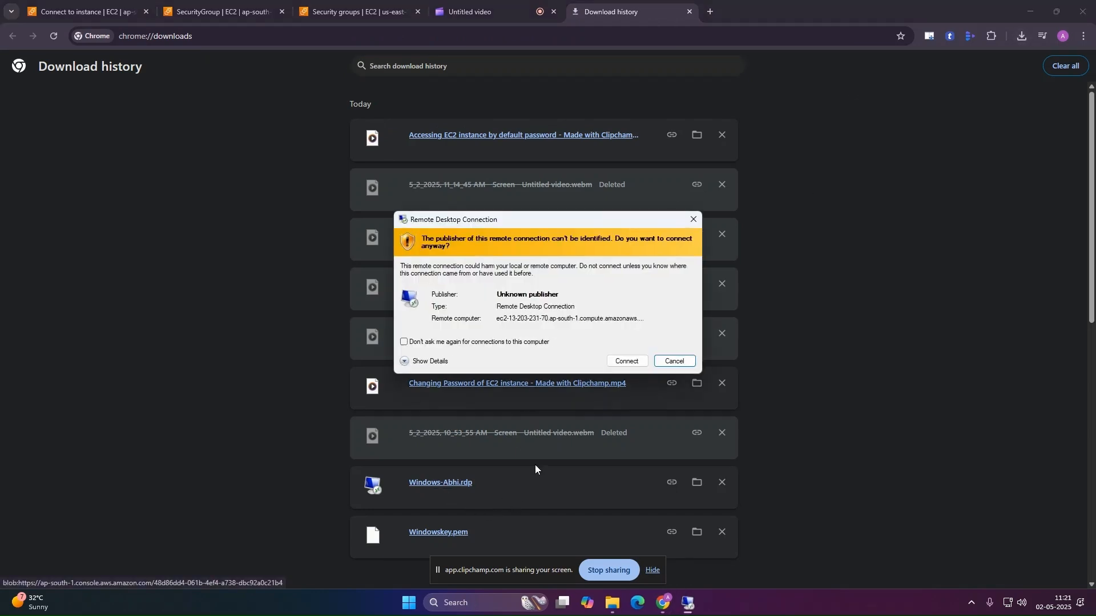
pyautogui.click(627, 361)
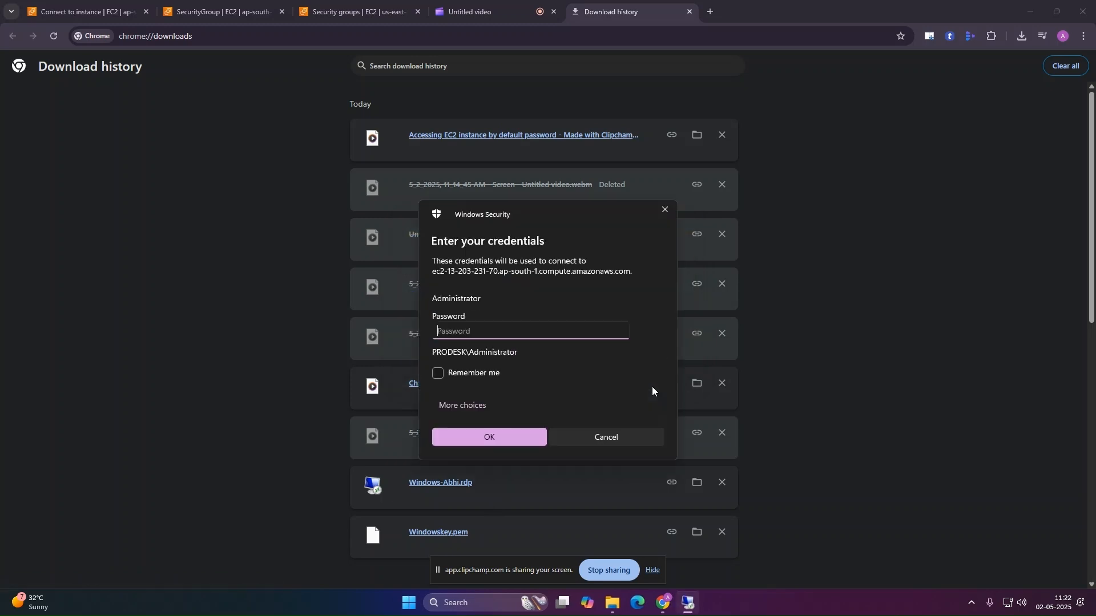
pyautogui.hotkey('ctrl', 'v')
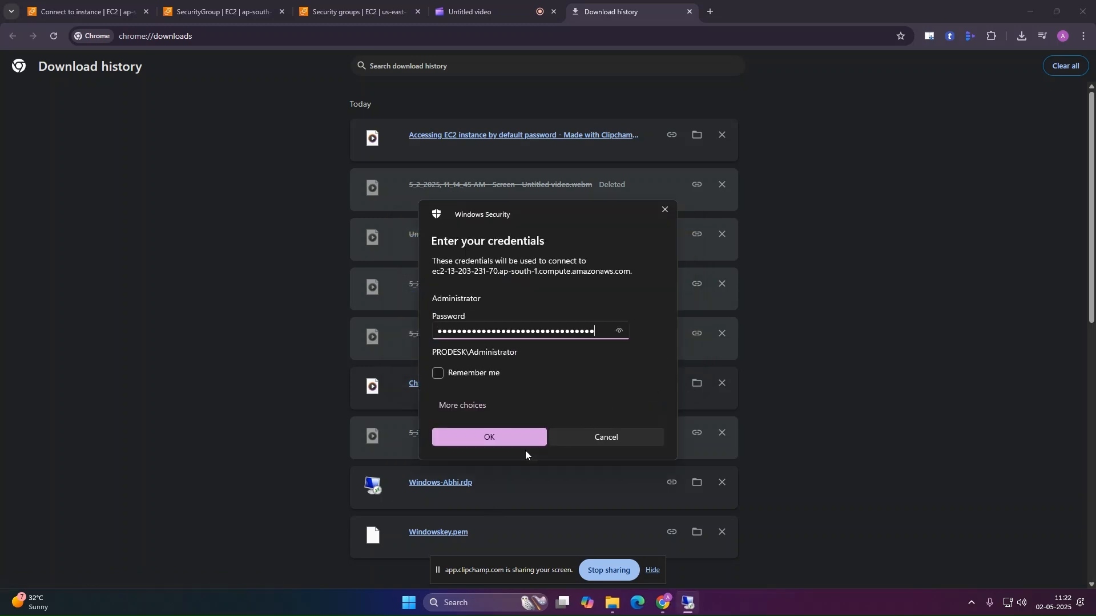
pyautogui.click(518, 437)
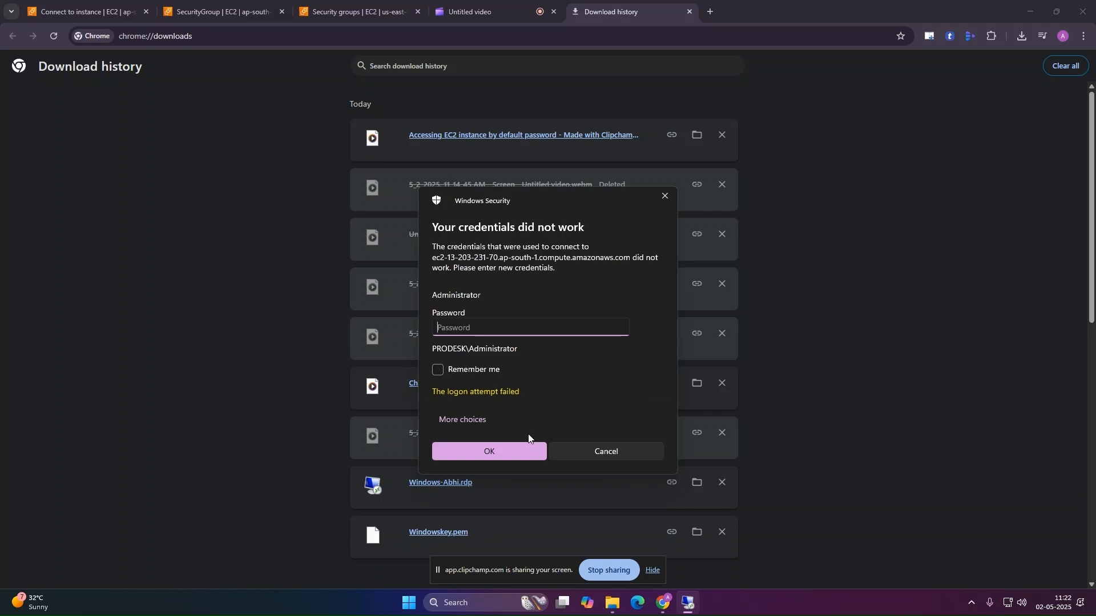
# - Sign in as Administrator with the new account password and accept the remote computer's untrusted certificate
pyautogui.write('•••••••••')
pyautogui.click(497, 451)
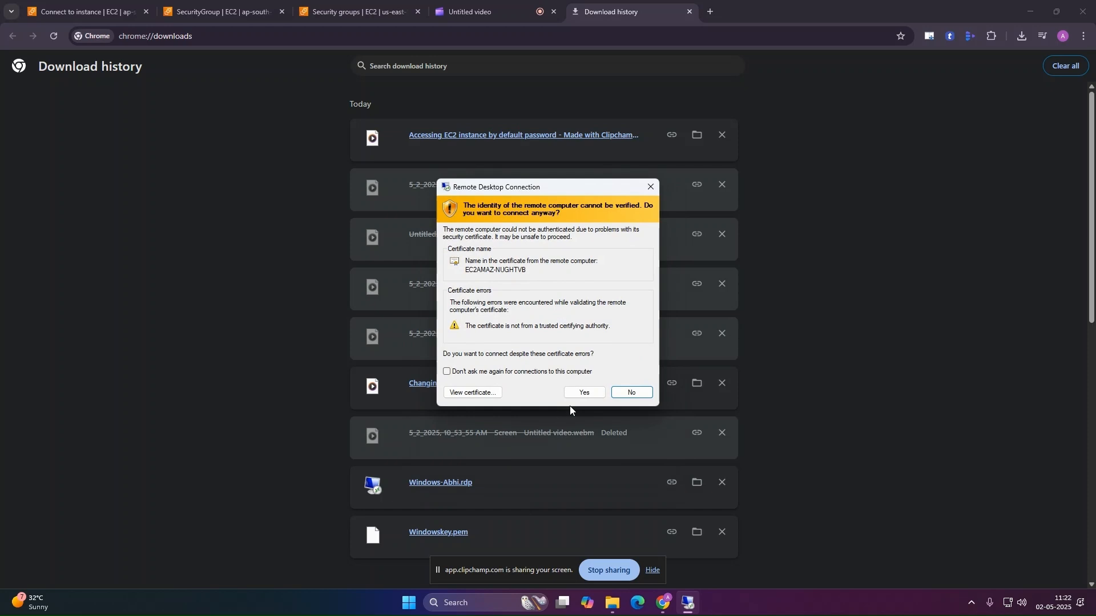
pyautogui.click(582, 394)
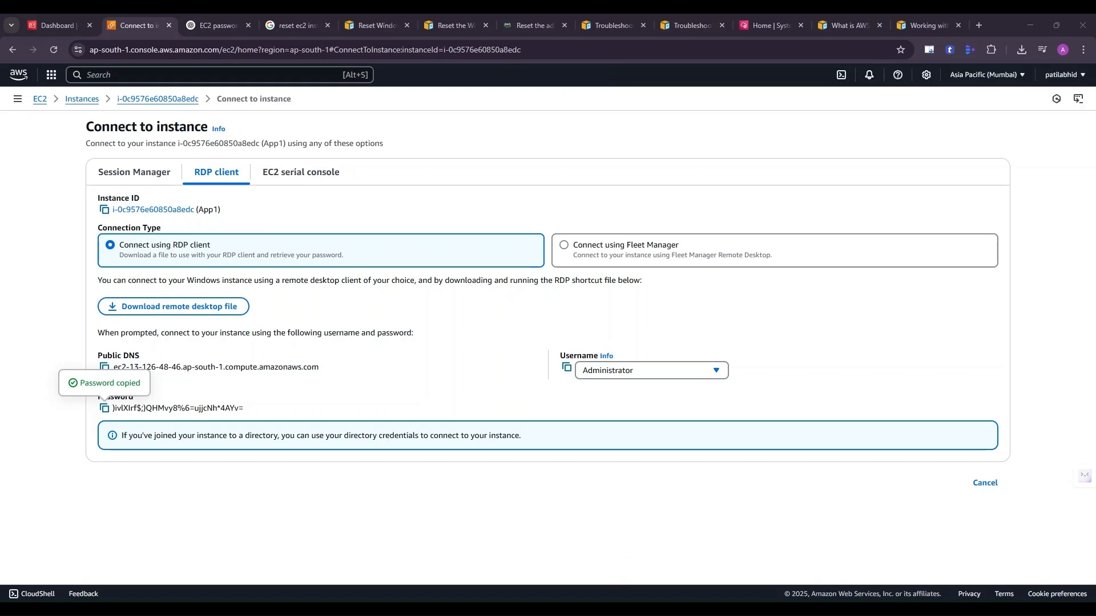
# - Switch from the App1 connection page to the EC2 dashboard and view the running instances
pyautogui.click(60, 25)
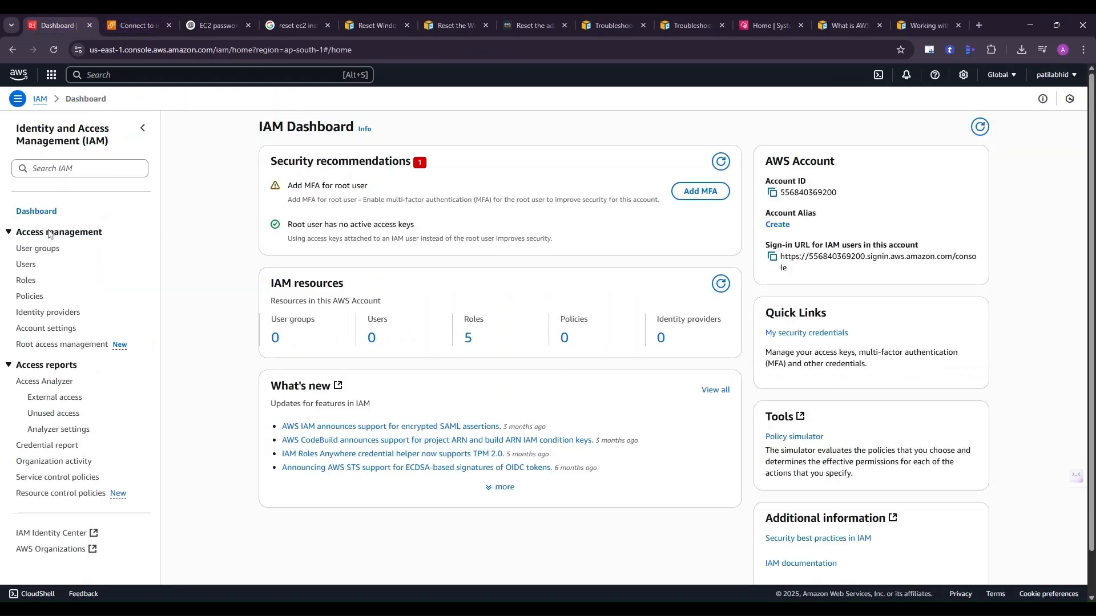
pyautogui.click(50, 80)
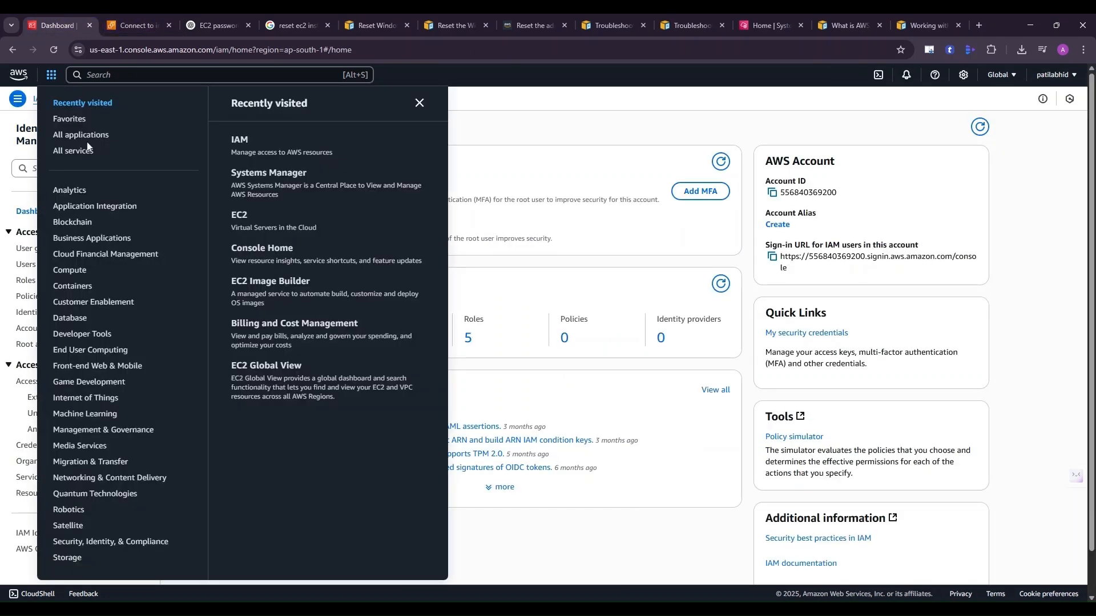
pyautogui.click(239, 220)
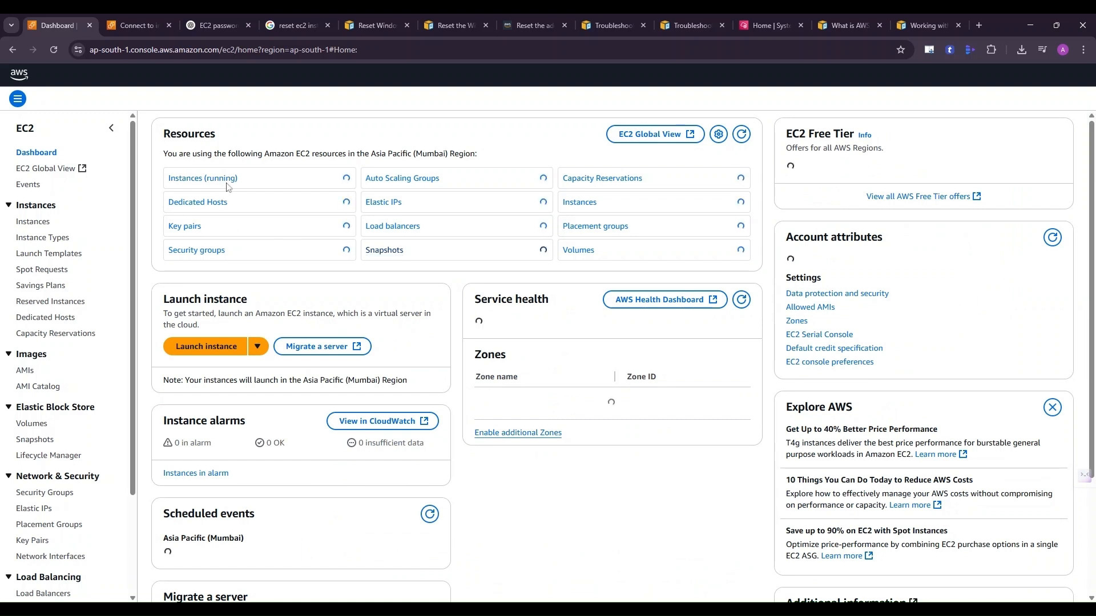
pyautogui.click(223, 182)
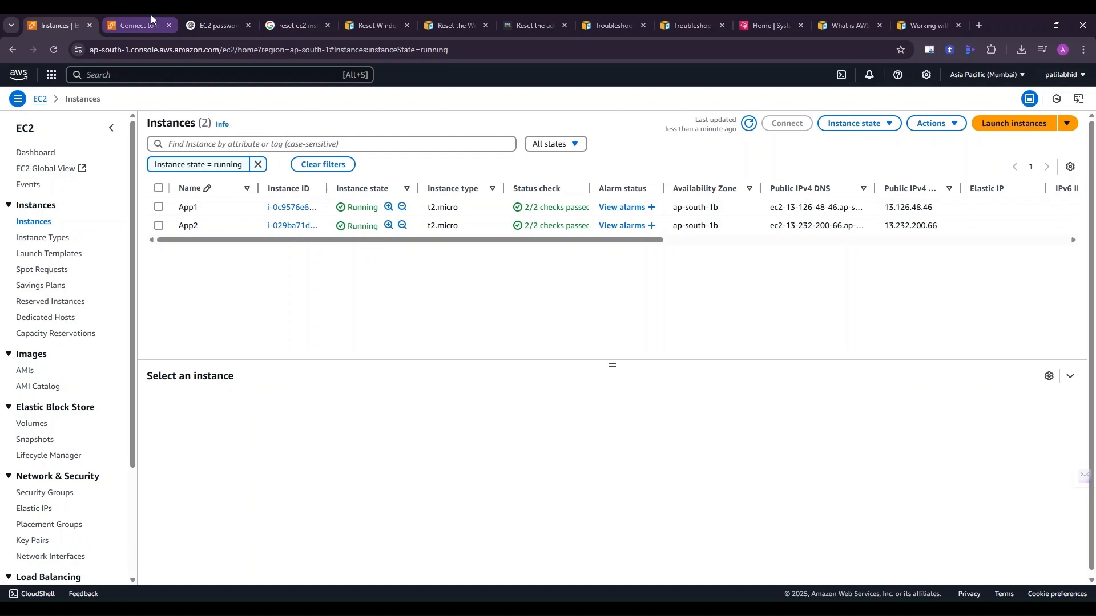
# - Search the AWS console for "roles" and open the roles list in IAM
pyautogui.scroll(-3, 86, 343)
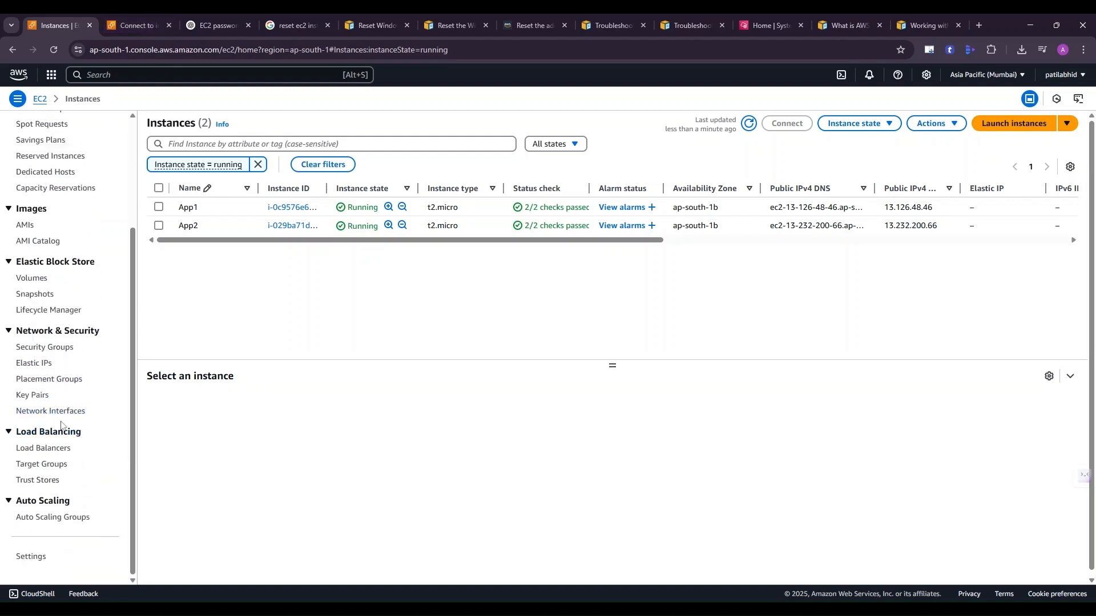
pyautogui.scroll(3, 25, 371)
pyautogui.click(153, 57)
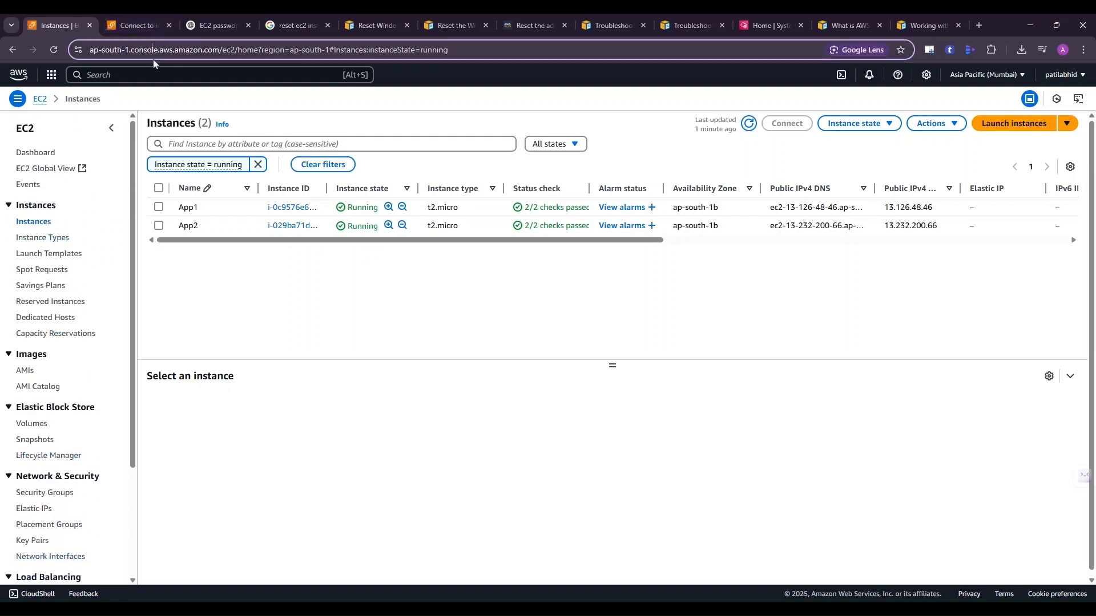
pyautogui.click(163, 72)
pyautogui.write('roles')
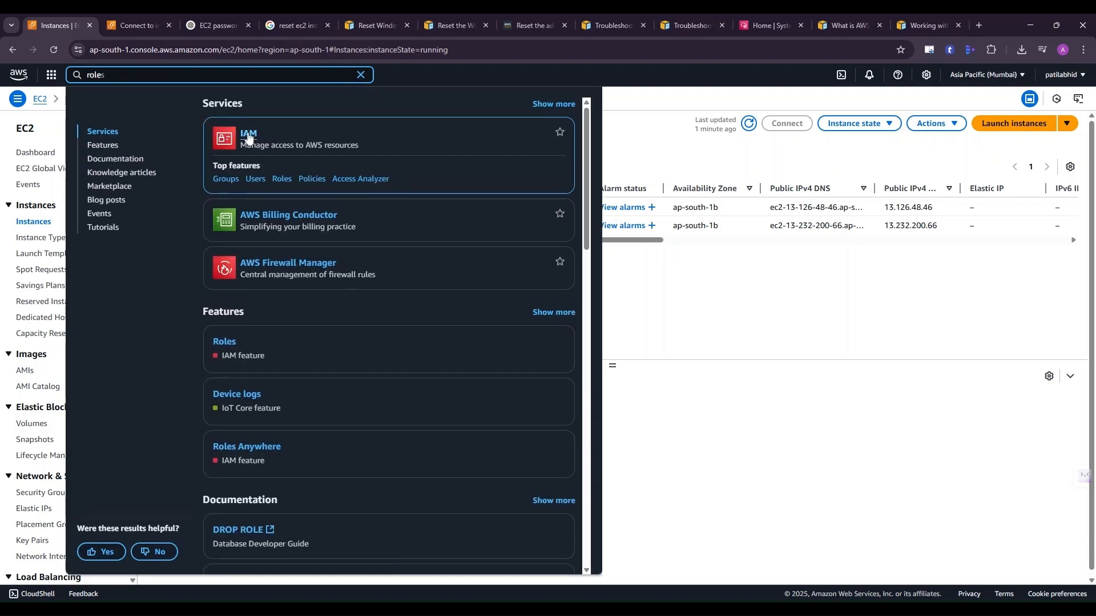
pyautogui.click(248, 137)
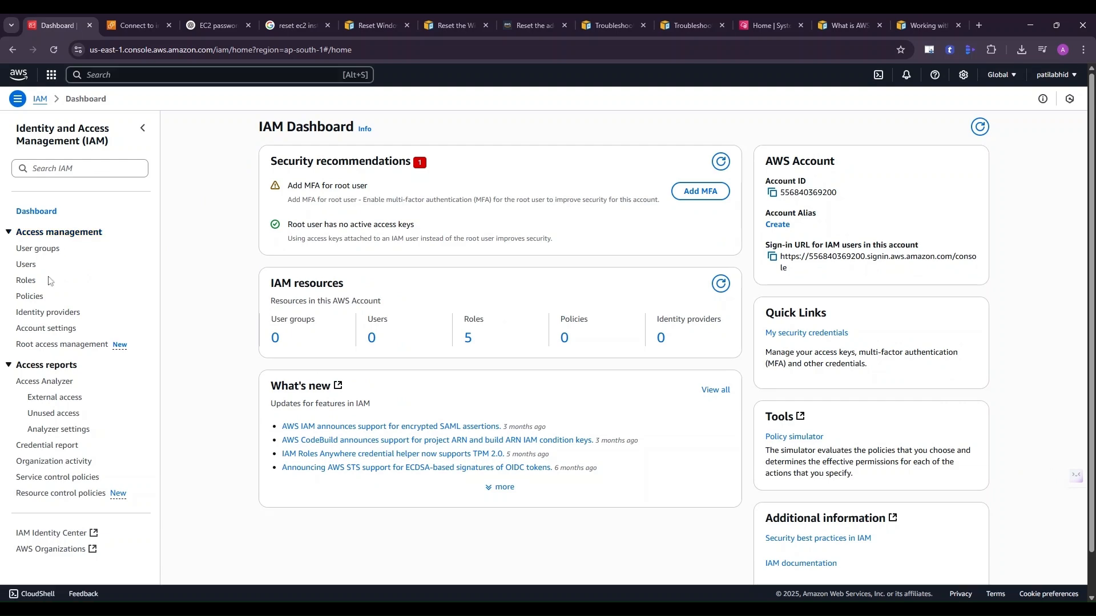
pyautogui.click(29, 282)
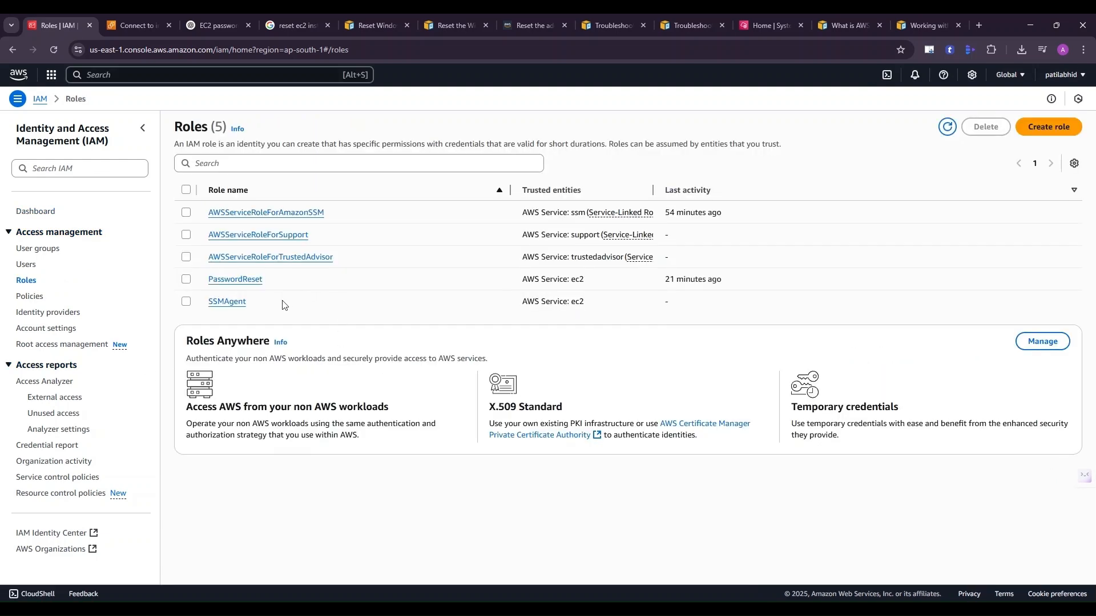
# - Open the PasswordReset role and examine each of its attached permissions policies
pyautogui.moveTo(270, 280); pyautogui.dragTo(203, 287)
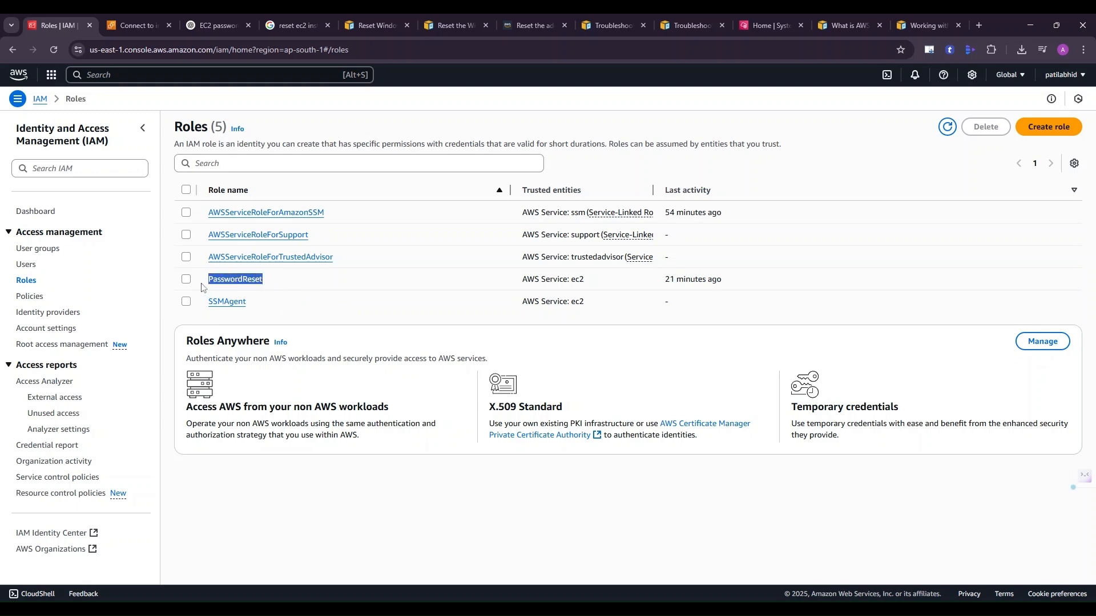
pyautogui.click(250, 284)
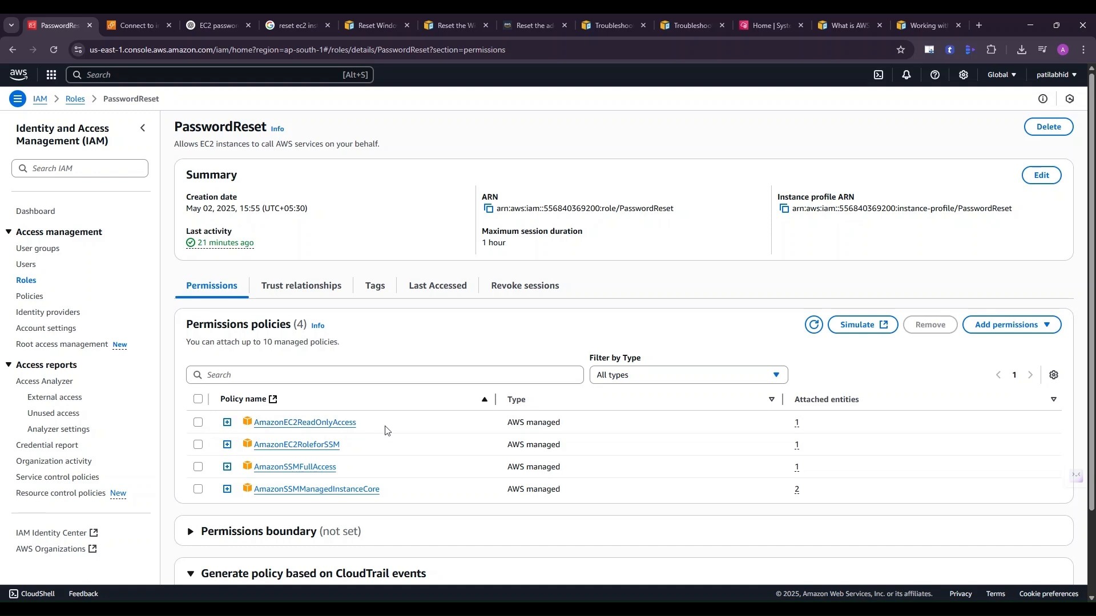
pyautogui.moveTo(379, 429); pyautogui.dragTo(257, 429)
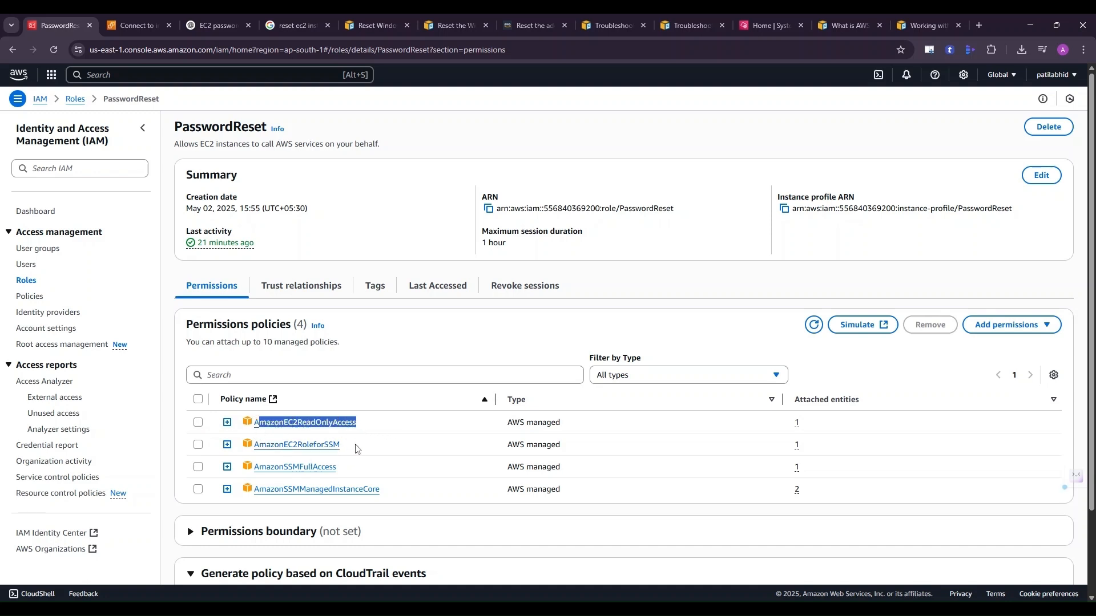
pyautogui.moveTo(358, 449); pyautogui.dragTo(308, 455)
pyautogui.moveTo(274, 445); pyautogui.dragTo(258, 445)
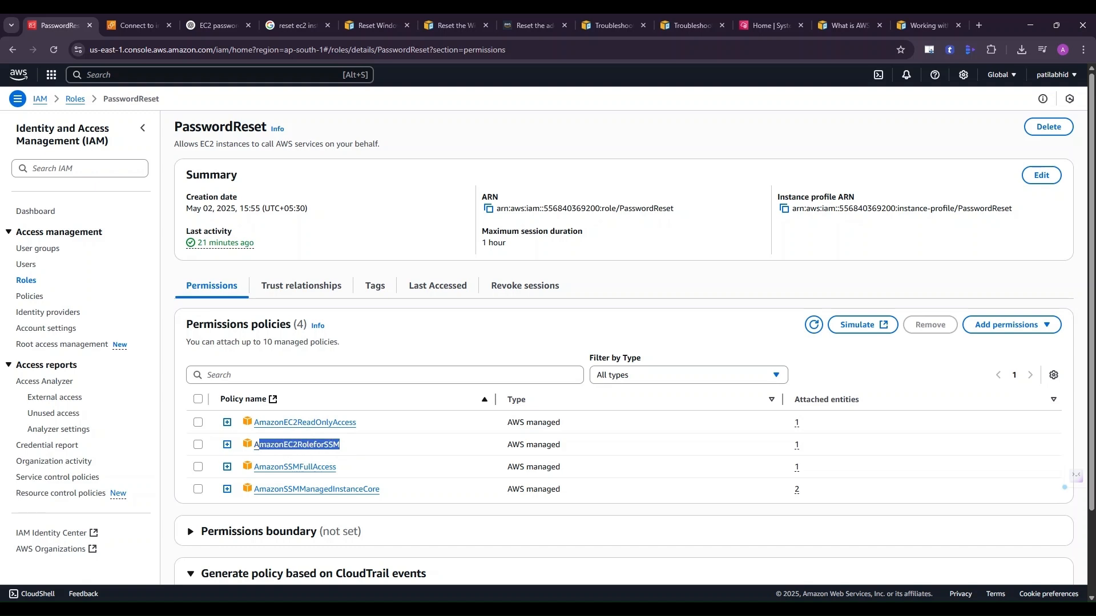
pyautogui.moveTo(346, 471); pyautogui.dragTo(248, 478)
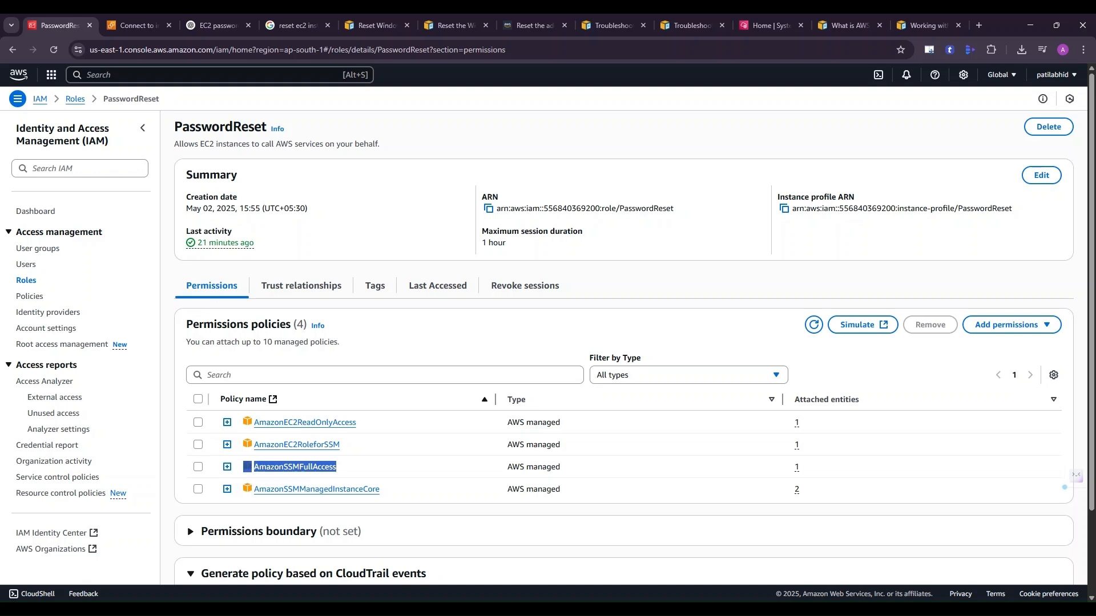
pyautogui.moveTo(381, 491); pyautogui.dragTo(253, 490)
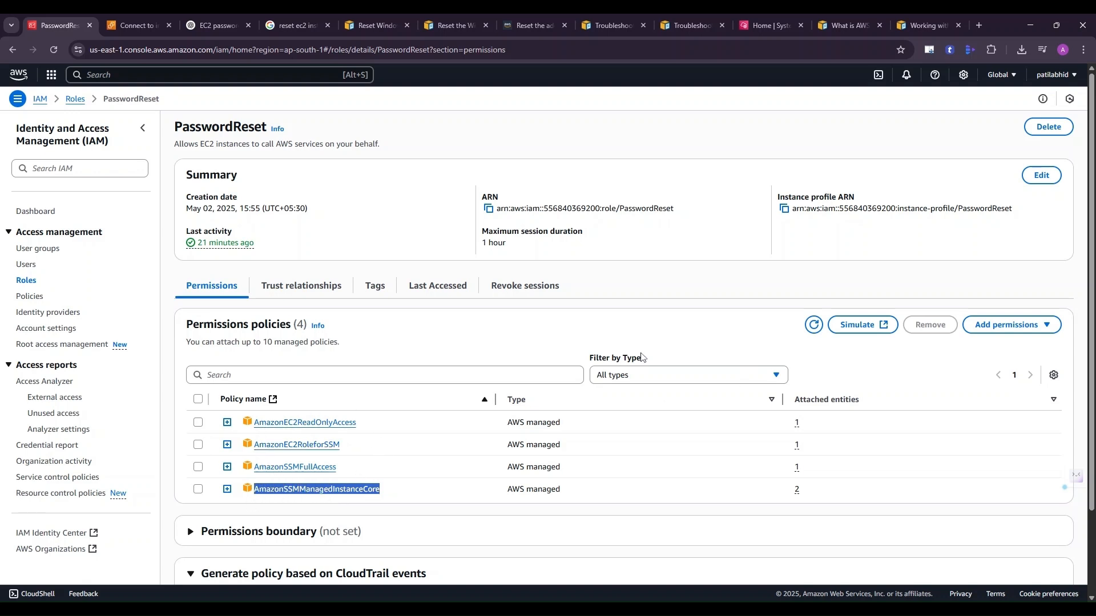
pyautogui.click(528, 339)
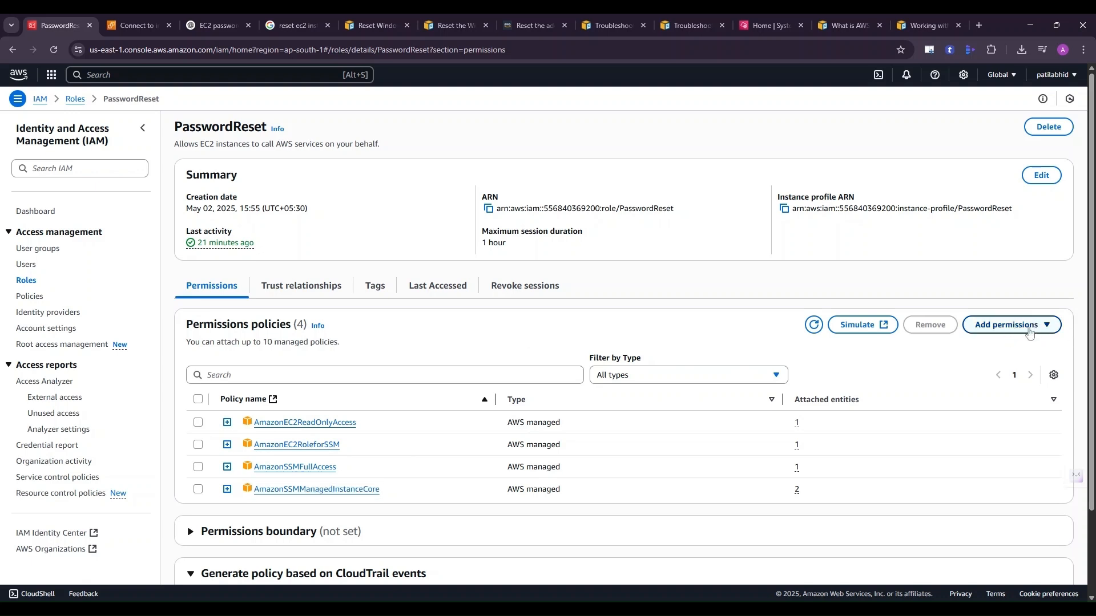
# - View the options for adding permissions to the PasswordReset role, and return to the roles list
pyautogui.click(1033, 329)
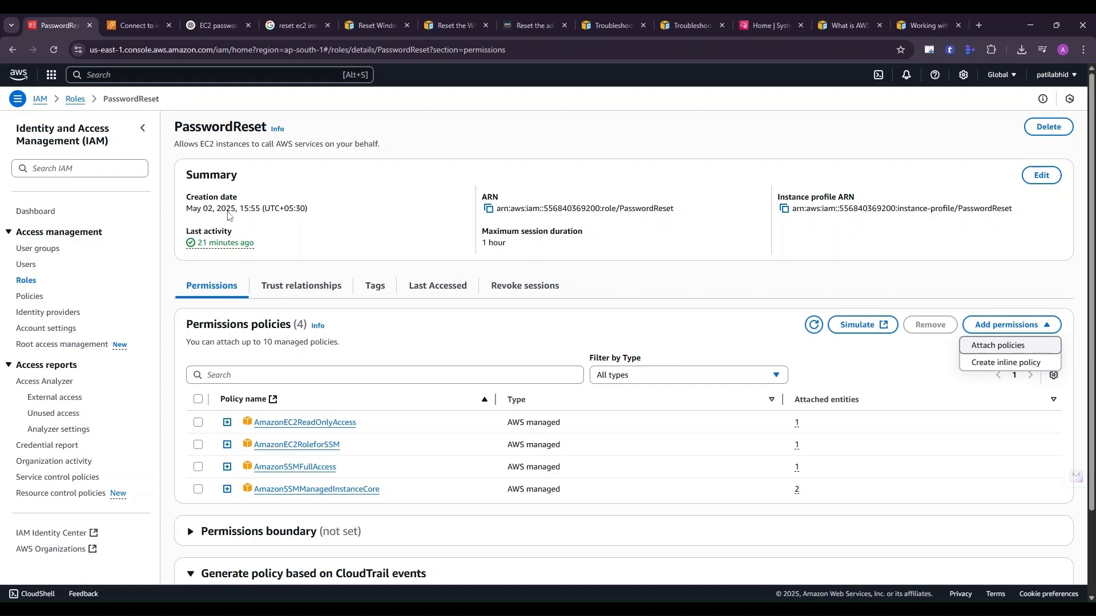
pyautogui.click(27, 282)
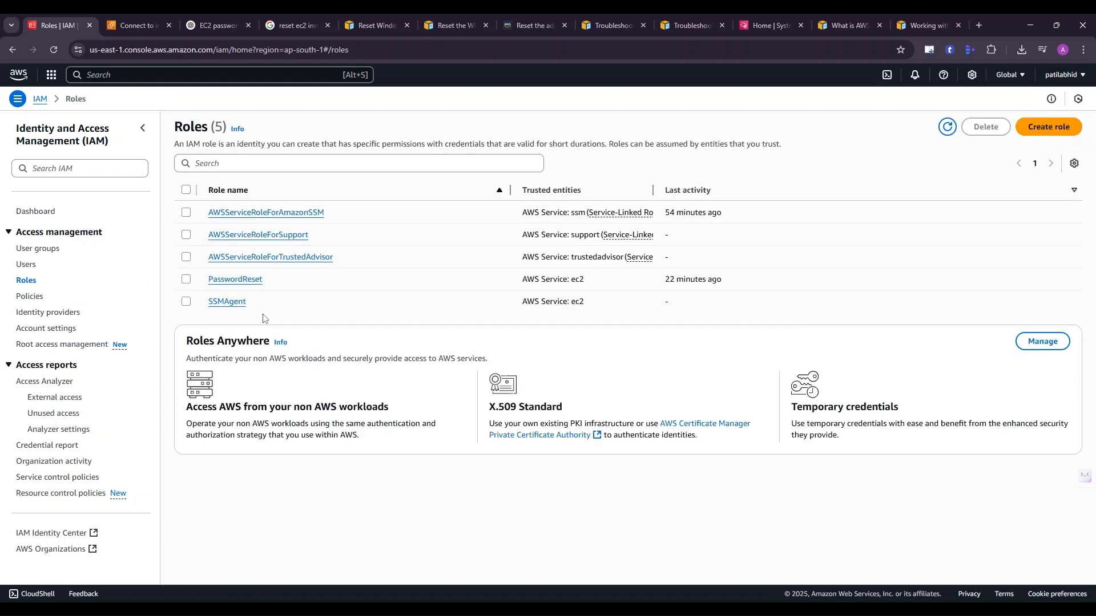
pyautogui.moveTo(289, 285); pyautogui.dragTo(210, 292)
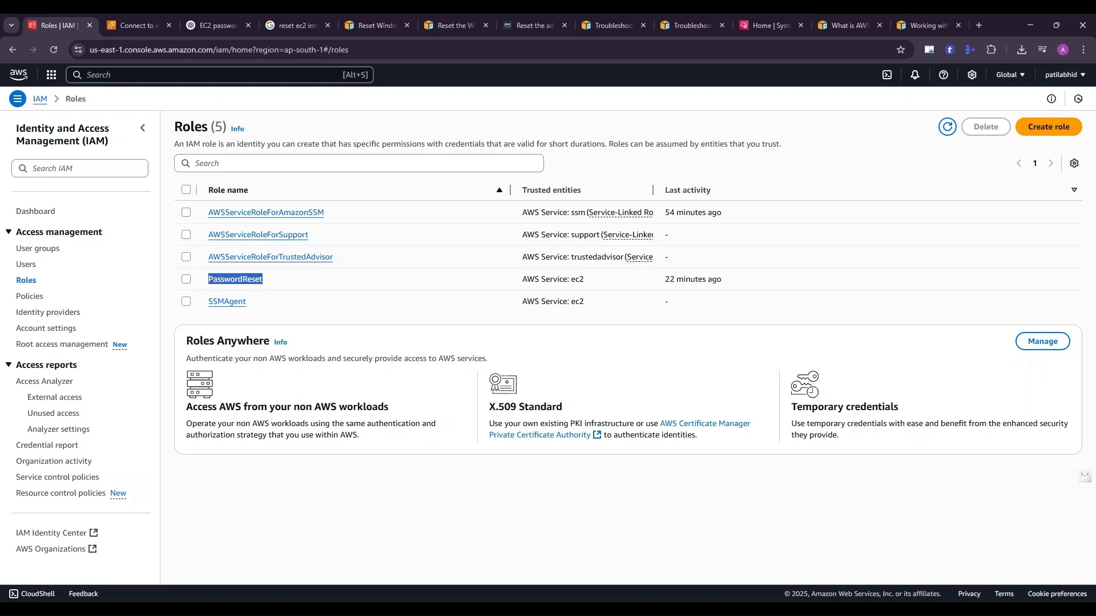
# - Return to the EC2 dashboard from the IAM roles list and view the running instances
pyautogui.click(52, 74)
pyautogui.click(244, 173)
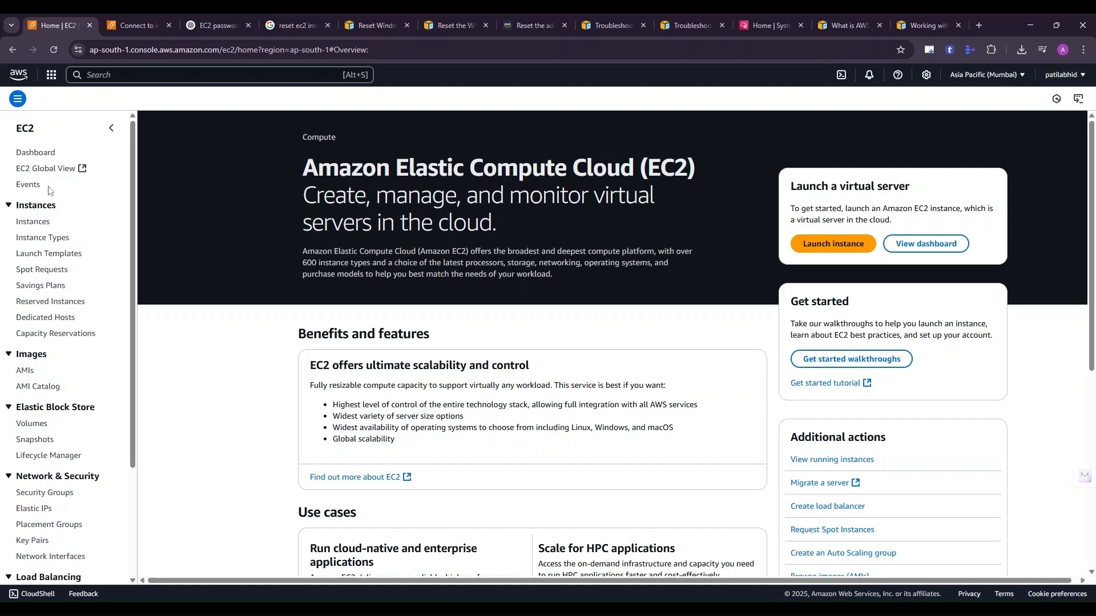
pyautogui.click(36, 155)
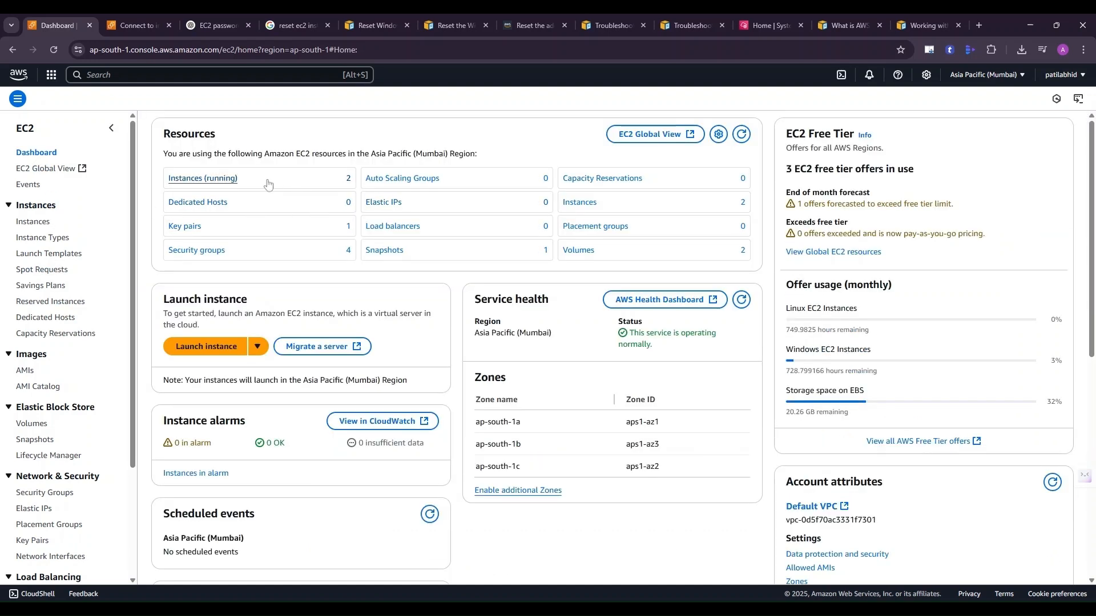
pyautogui.click(217, 179)
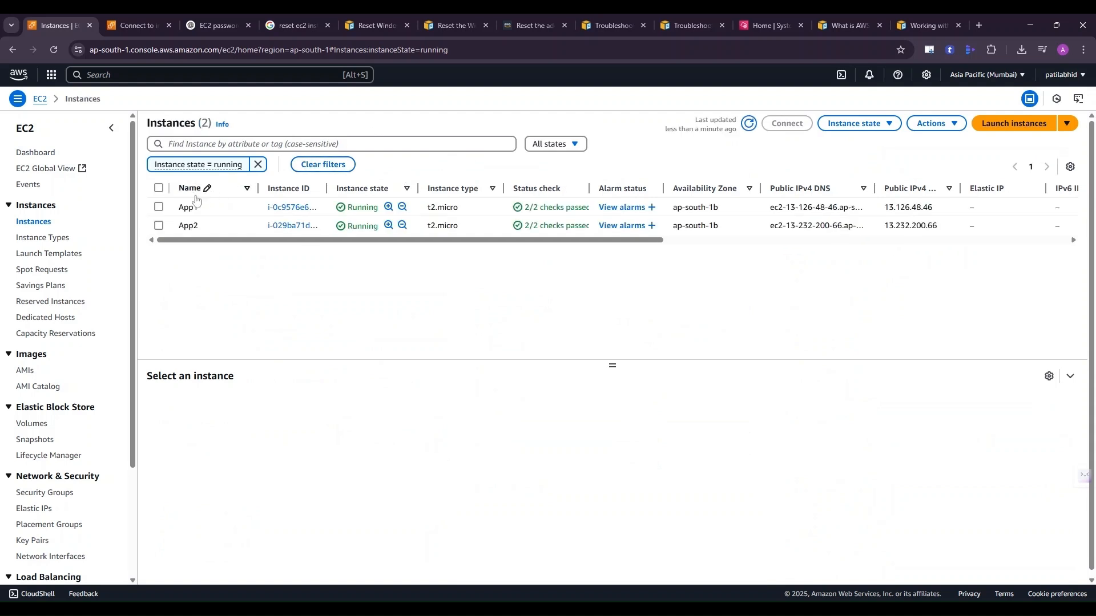
# - Modify the App1 instance's IAM role, choosing PasswordReset, and update the instance
pyautogui.click(160, 208)
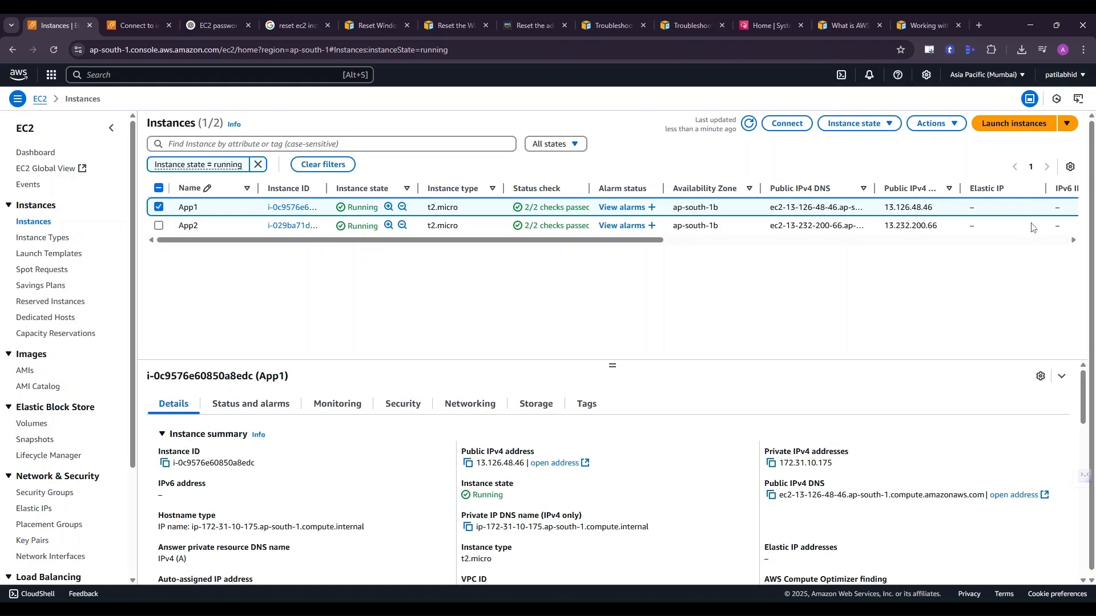
pyautogui.click(929, 125)
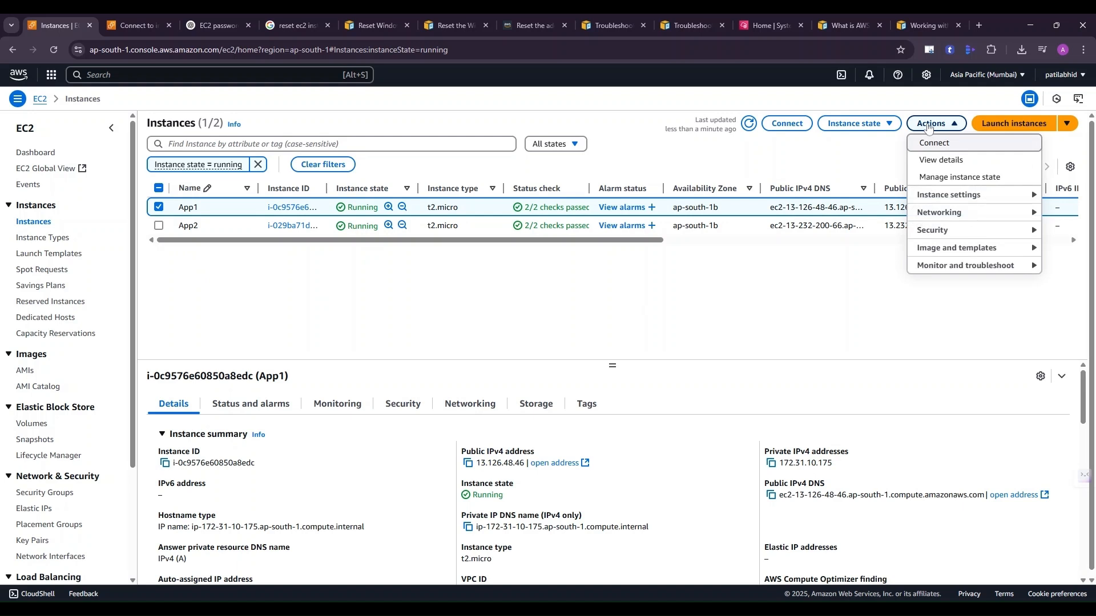
pyautogui.moveTo(942, 230)
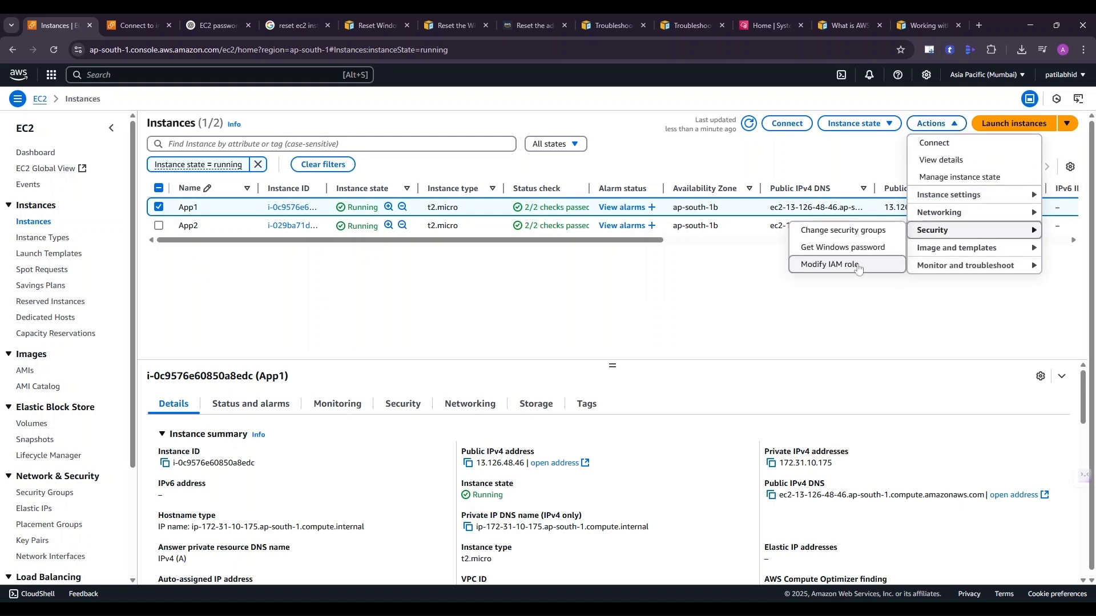
pyautogui.click(838, 266)
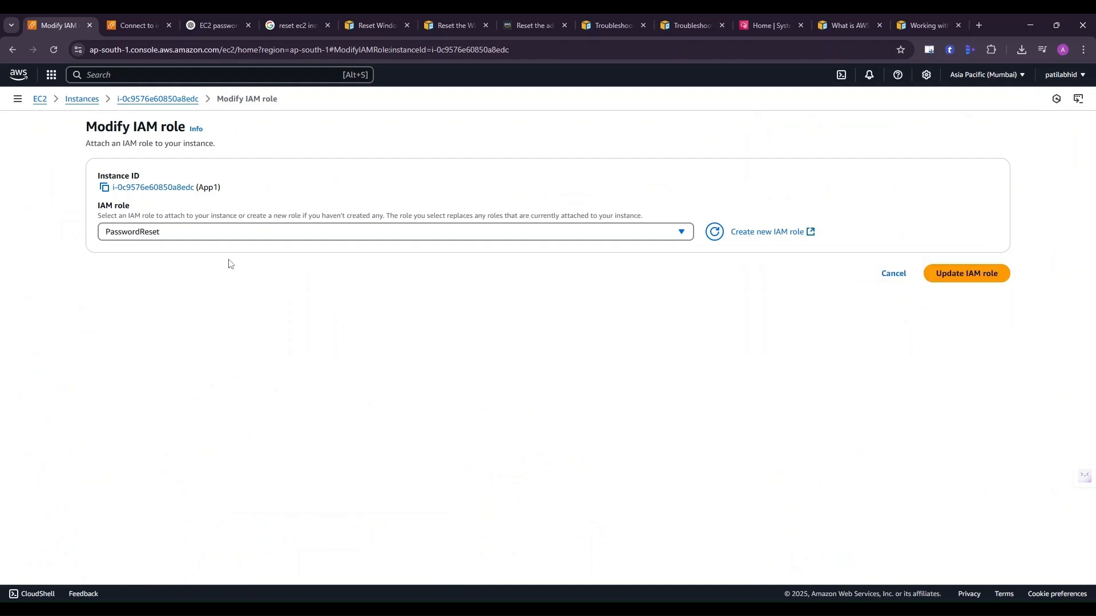
pyautogui.click(249, 237)
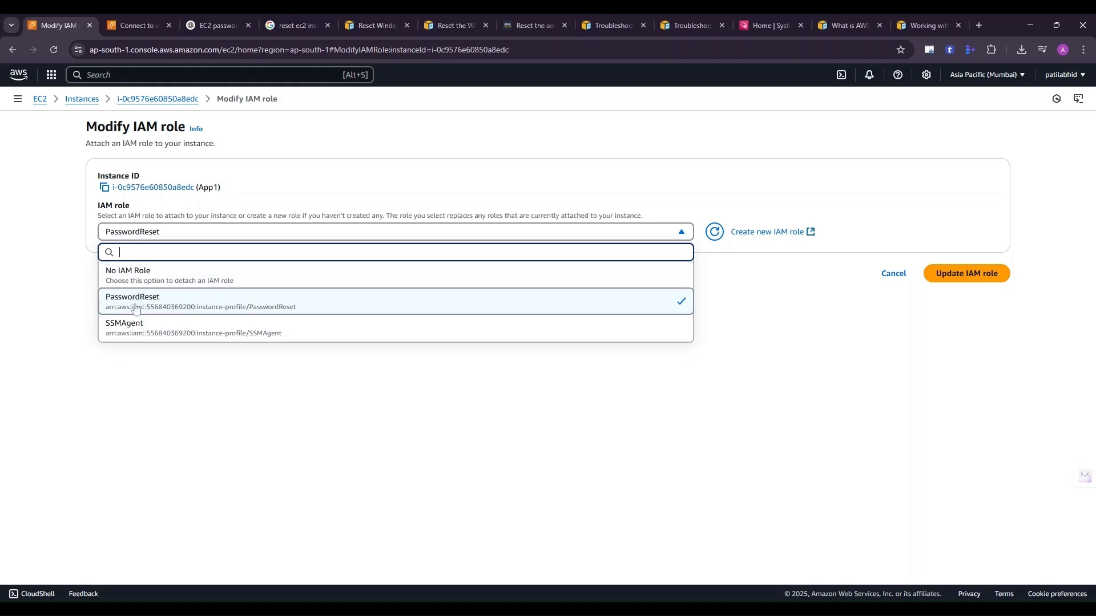
pyautogui.click(211, 308)
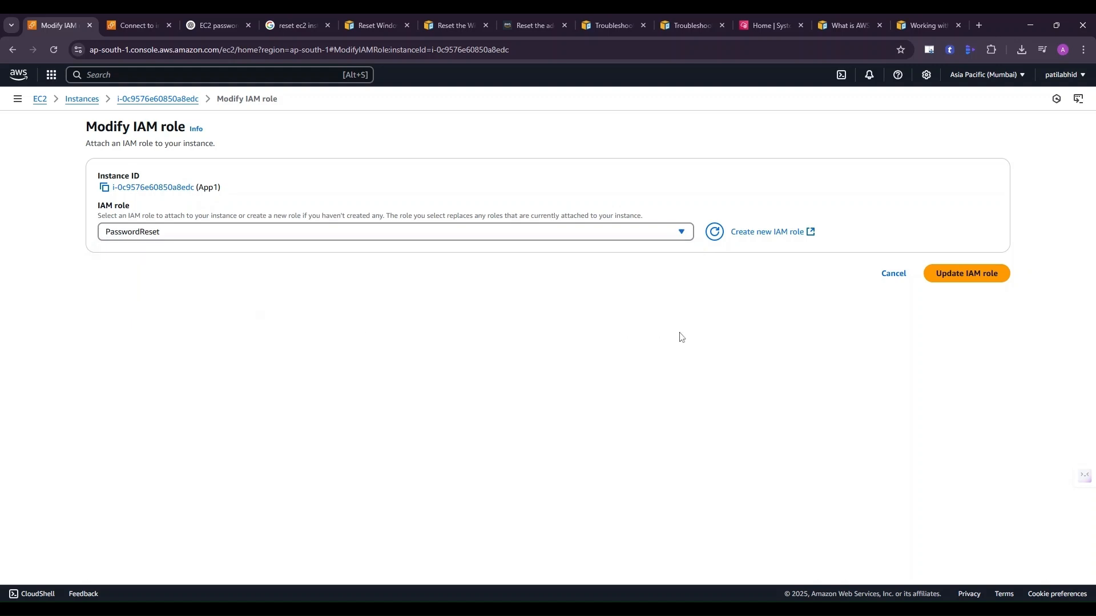
pyautogui.click(950, 275)
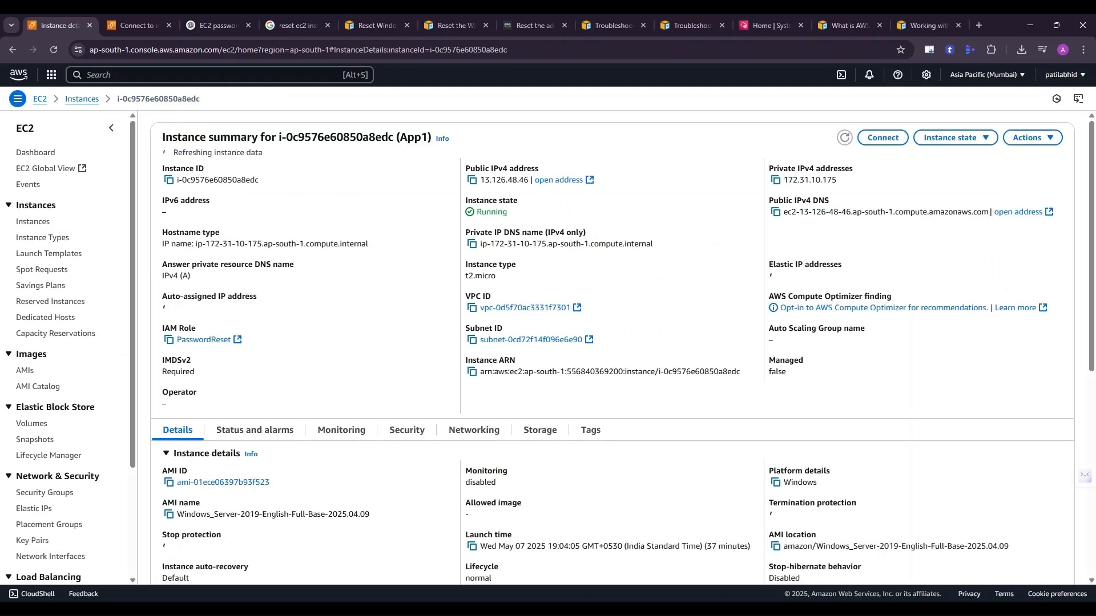
# - Return to the running instances and examine App1's security rules and its security details, including the attached IAM role
pyautogui.click(38, 154)
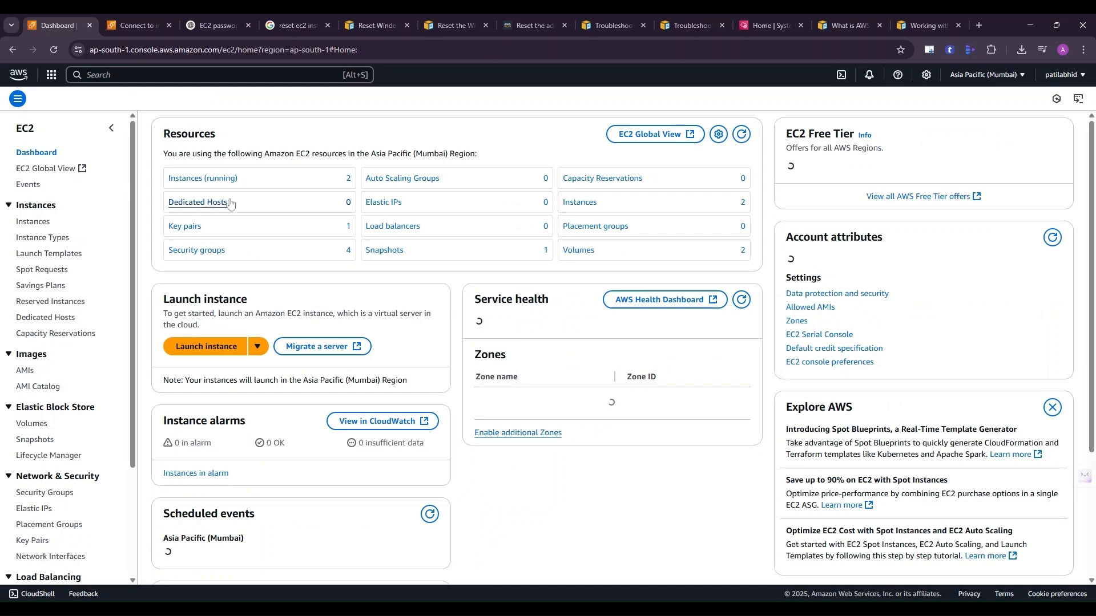
pyautogui.click(216, 181)
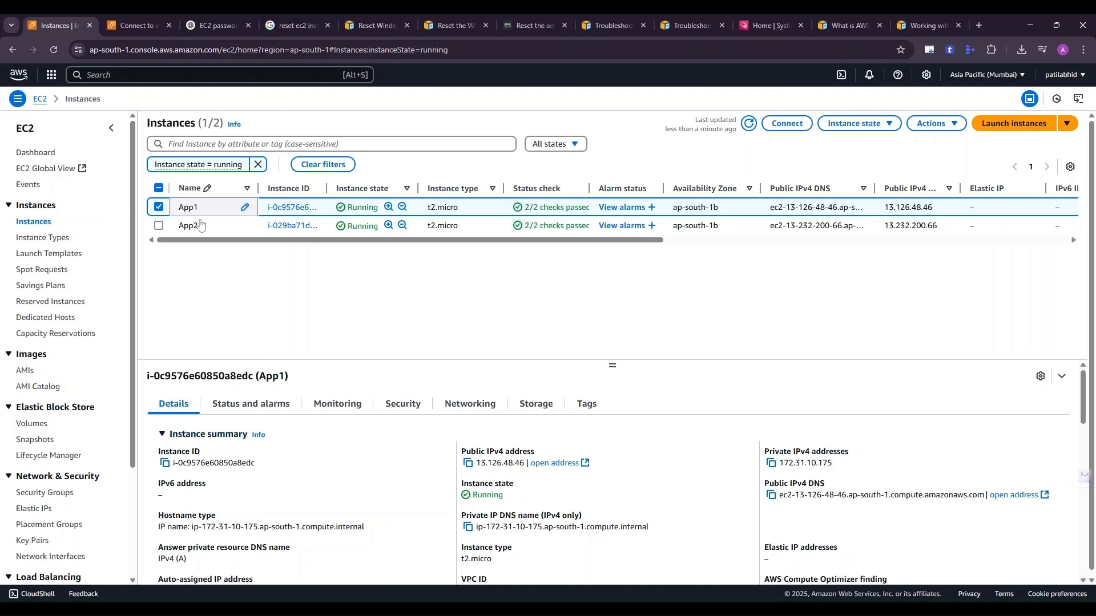
pyautogui.click(404, 406)
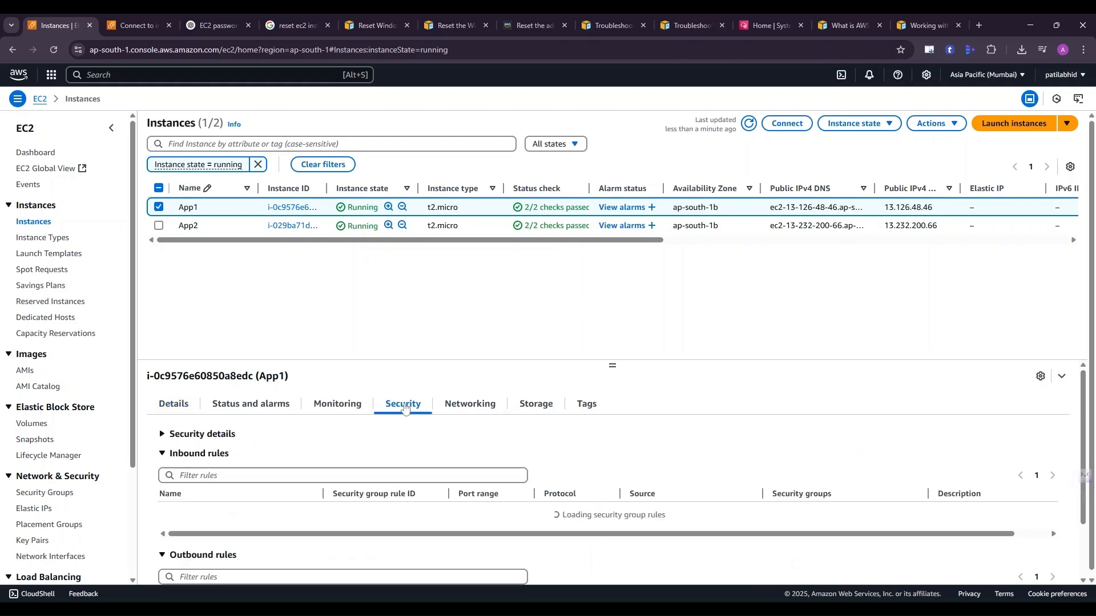
pyautogui.scroll(-1, 407, 423)
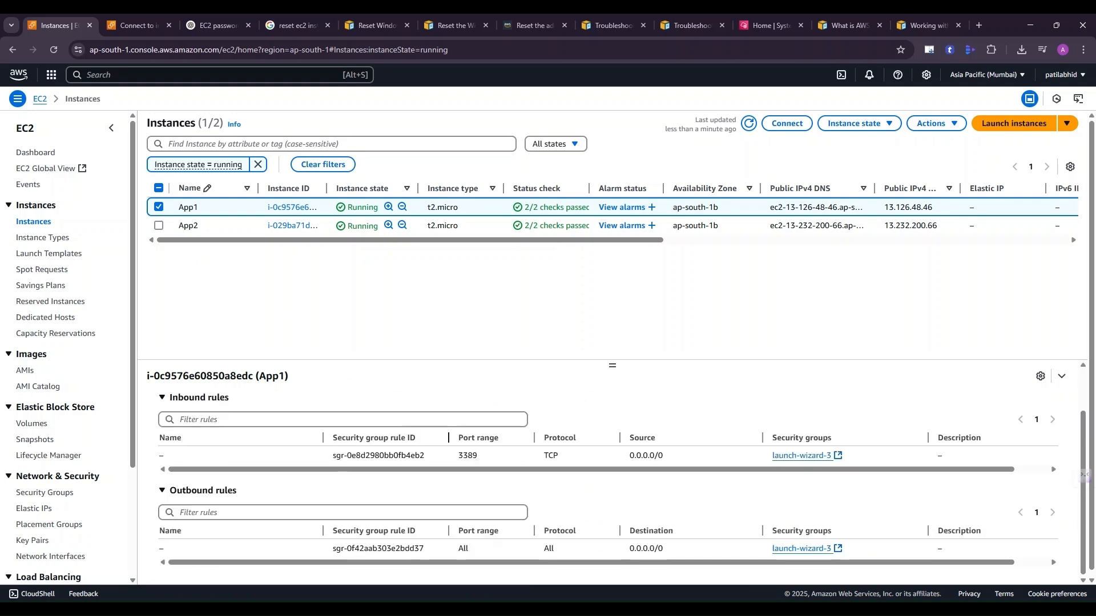
pyautogui.scroll(1, 409, 450)
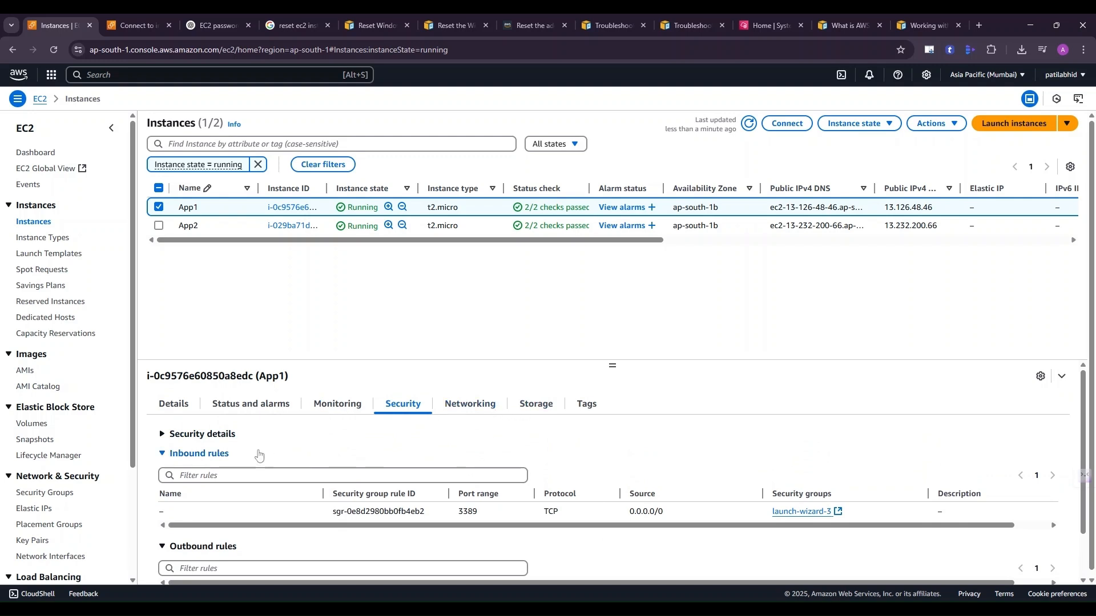
pyautogui.click(167, 448)
pyautogui.click(164, 435)
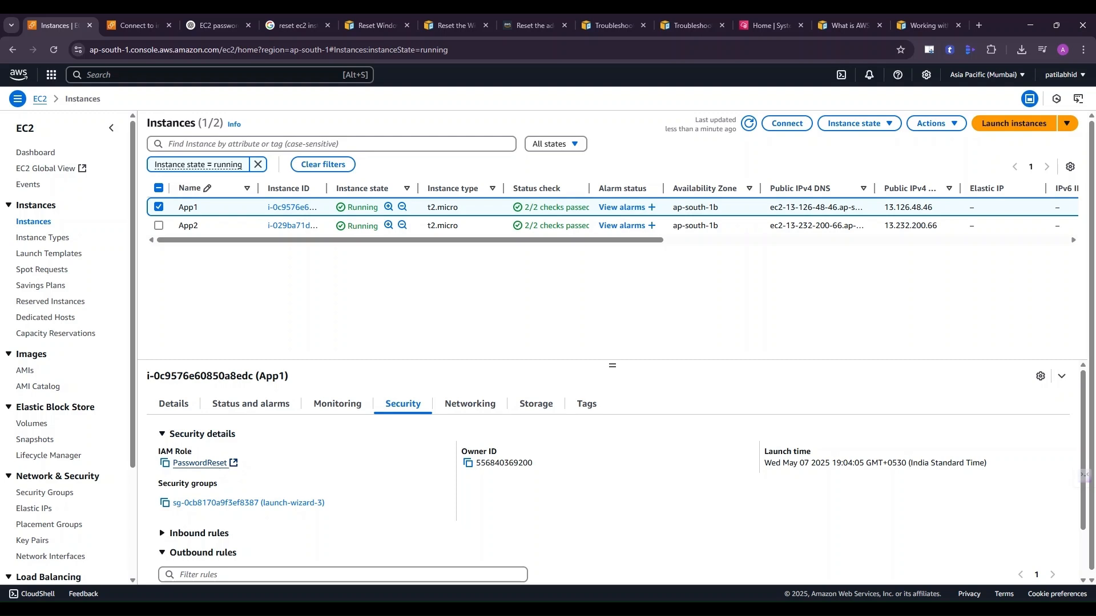
# - Search the AWS console for "system mana" to find Systems Manager, and open its Run Command page
pyautogui.hotkey('alt', 's')
pyautogui.write('systems Manager')
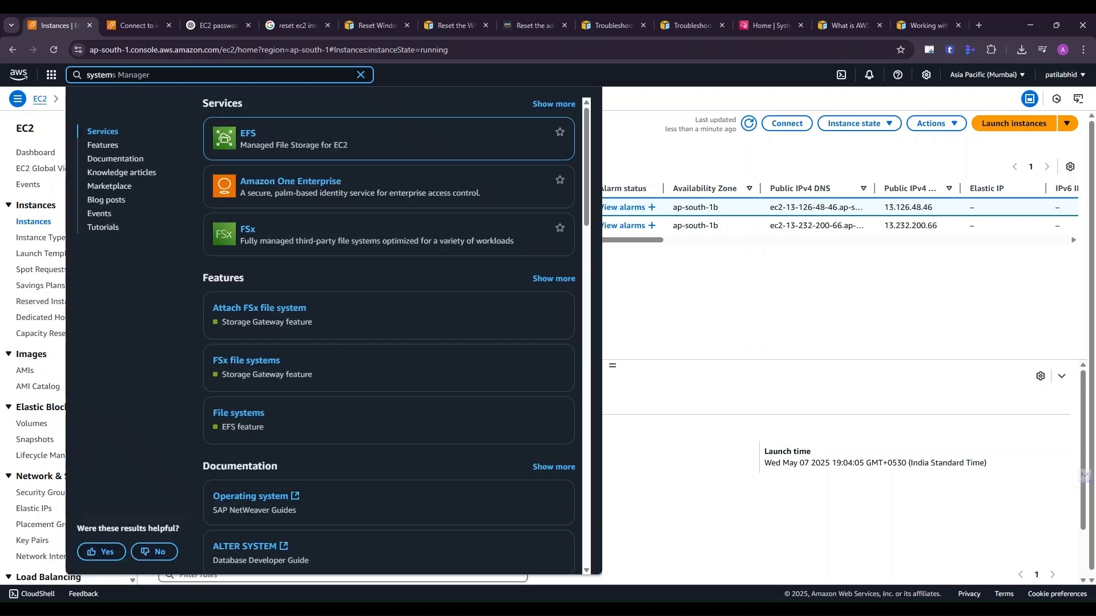
pyautogui.press('BackSpace')
pyautogui.press('BackSpace')
pyautogui.press('BackSpace')
pyautogui.press('BackSpace')
pyautogui.press('BackSpace')
pyautogui.press('BackSpace')
pyautogui.press('BackSpace')
pyautogui.press('BackSpace')
pyautogui.press('BackSpace')
pyautogui.write('mana')
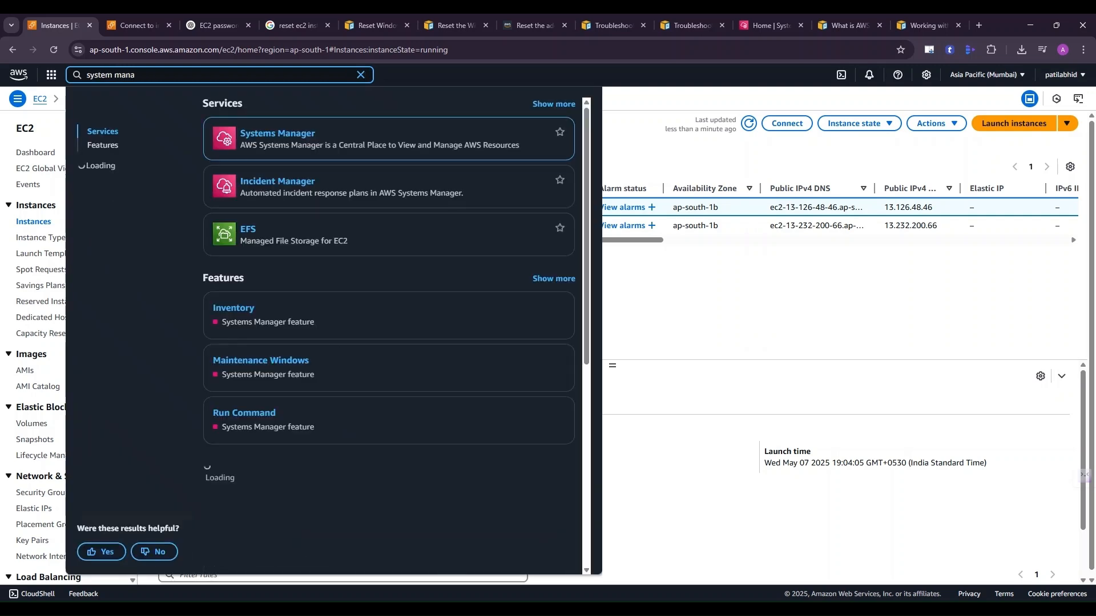
pyautogui.click(306, 137)
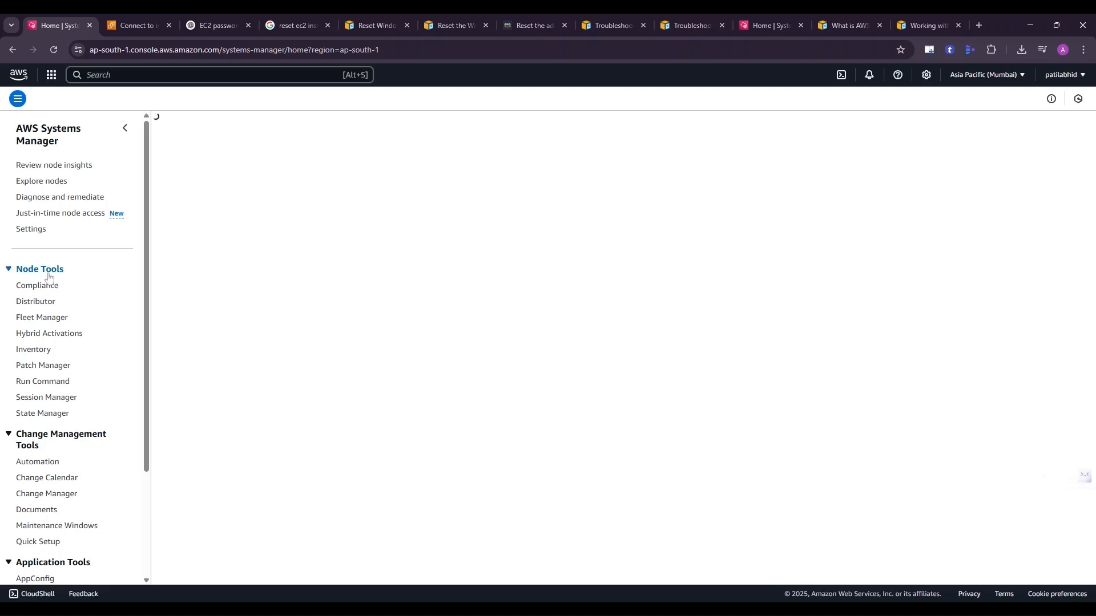
pyautogui.click(66, 387)
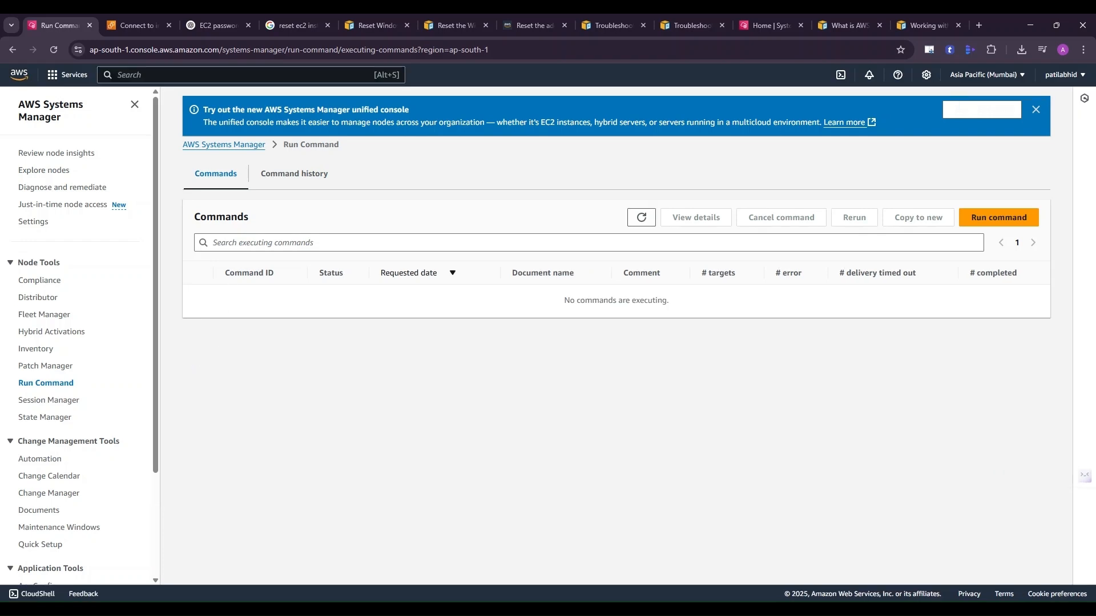
pyautogui.click(262, 243)
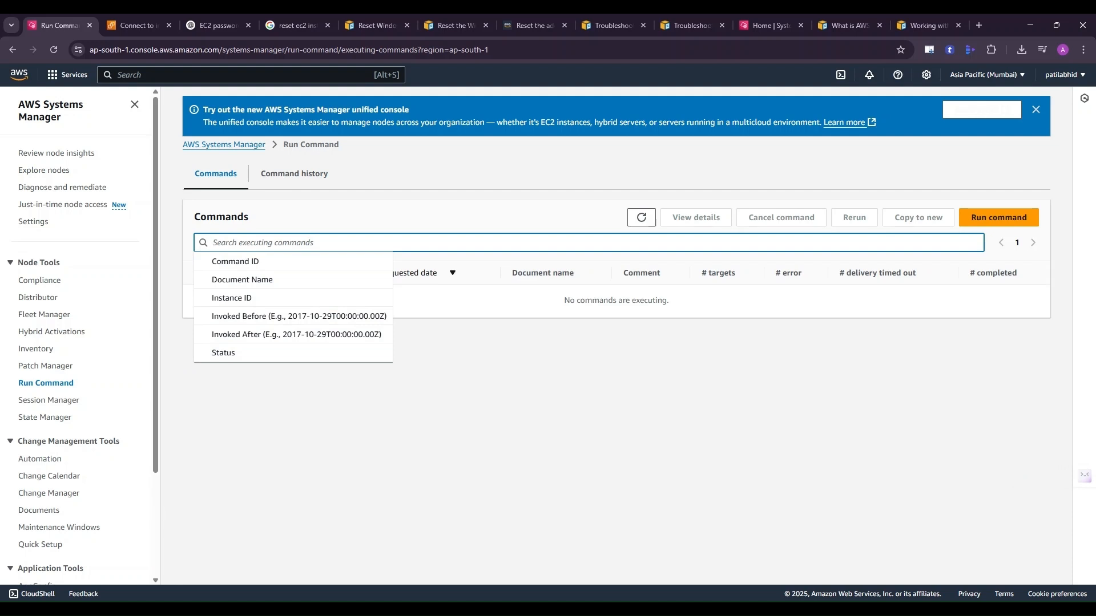
pyautogui.write('rescue')
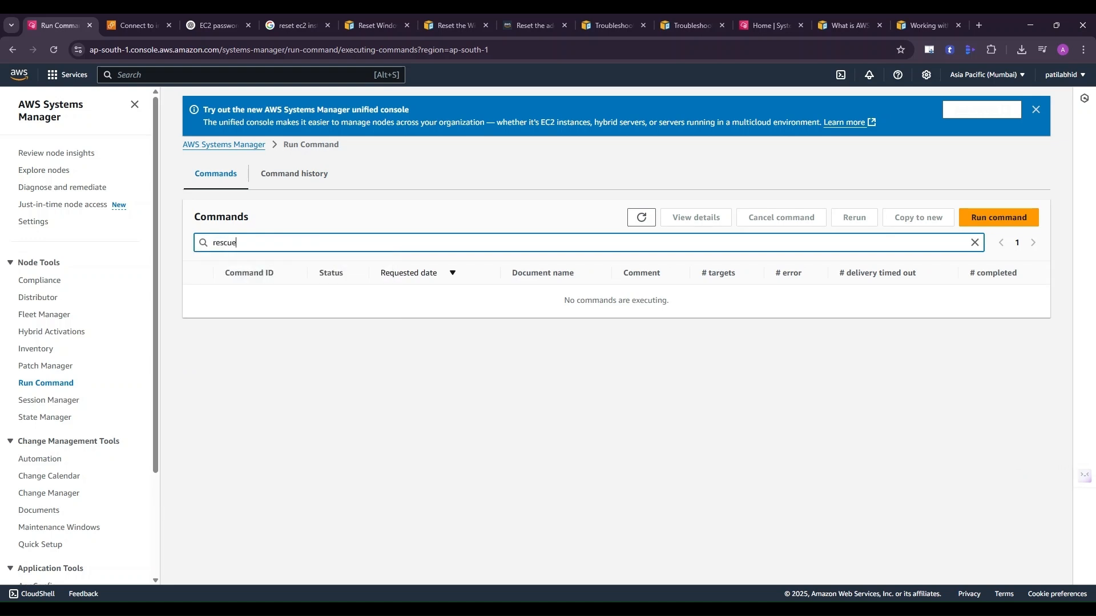
pyautogui.press('Return')
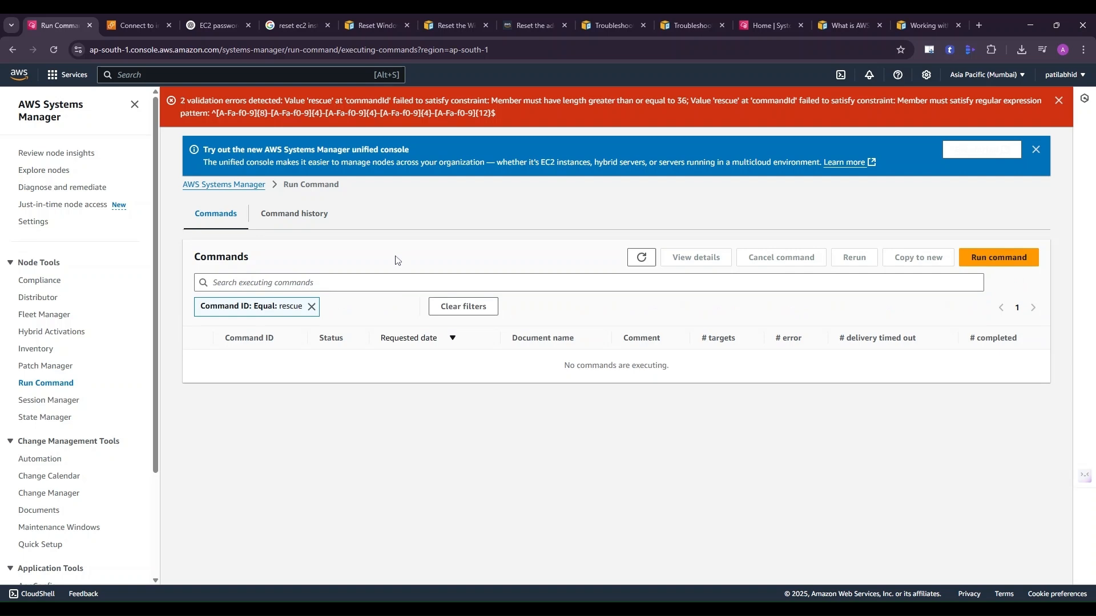
pyautogui.click(311, 306)
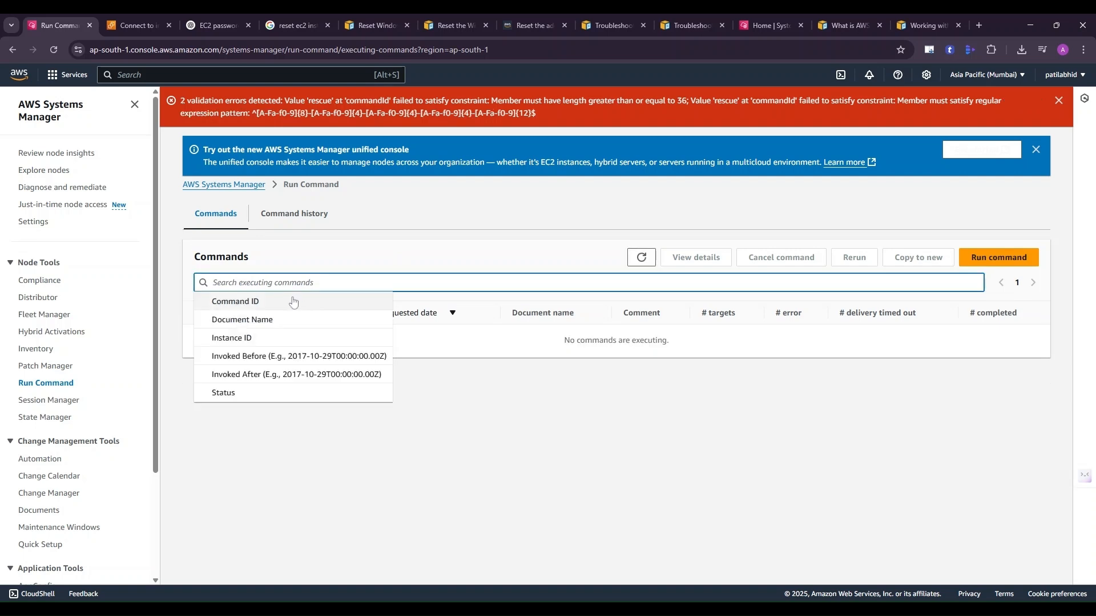
pyautogui.click(389, 282)
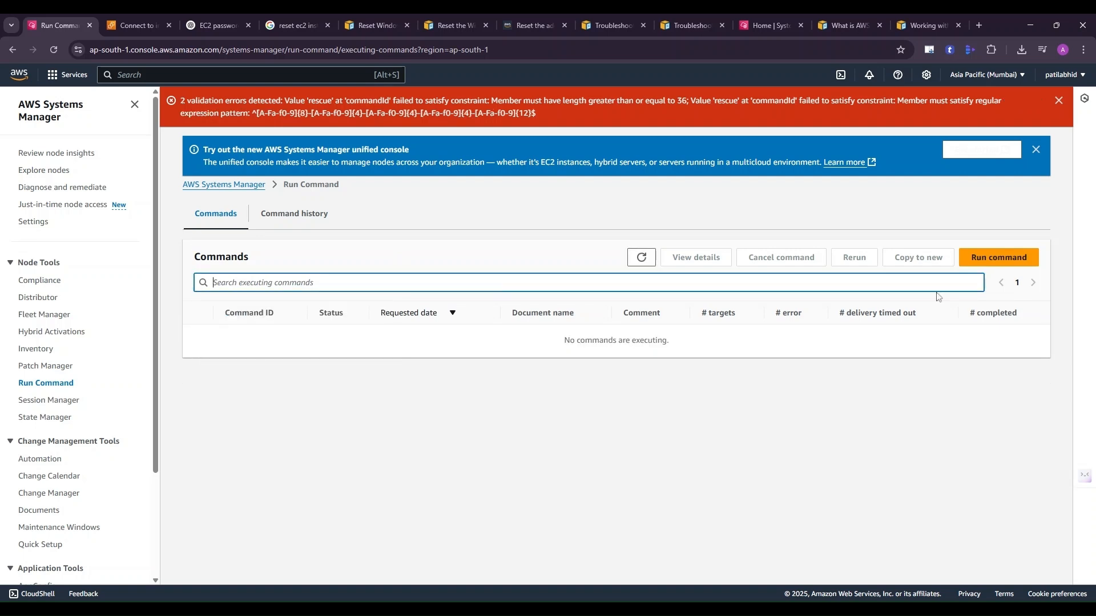
# - Start a new run command, search its documents for "rescue" and select AWSSupport-RunEC2RescueForWindowsTool
pyautogui.click(999, 258)
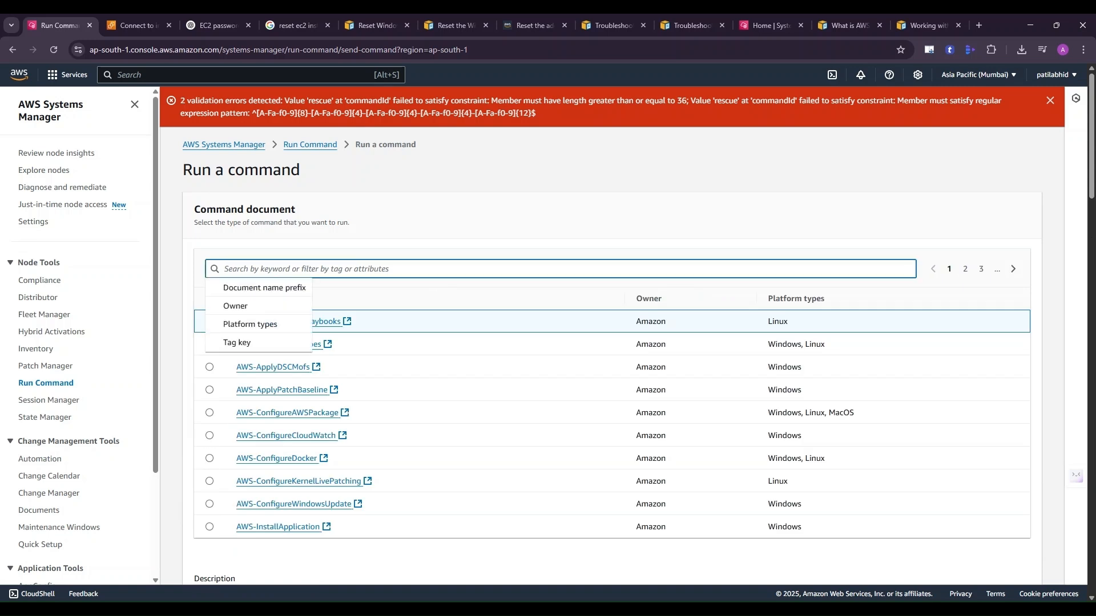
pyautogui.write('rescue')
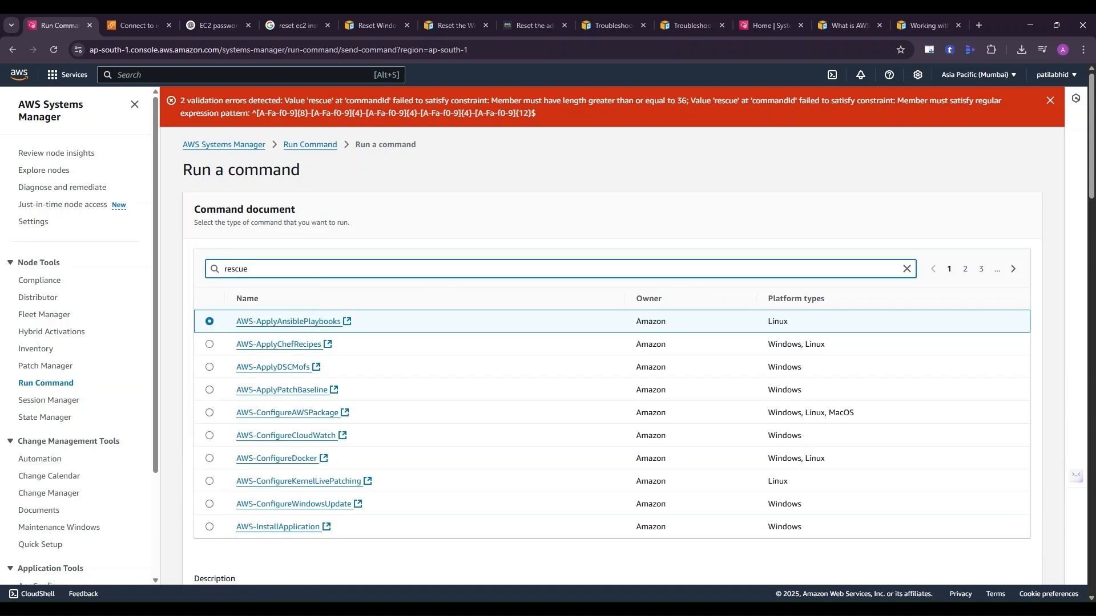
pyautogui.press('Return')
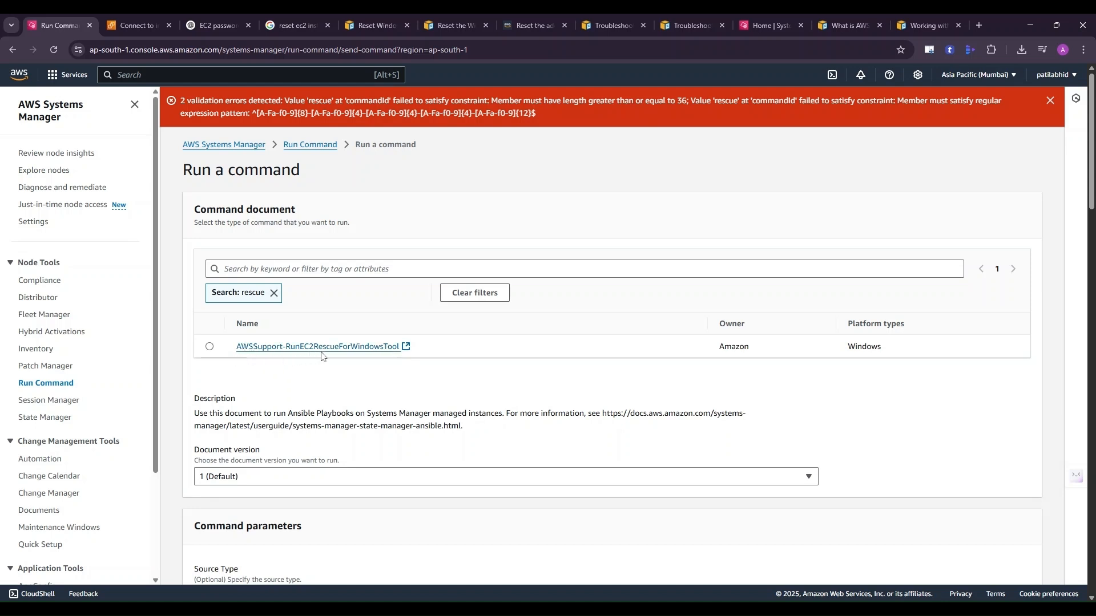
pyautogui.click(210, 348)
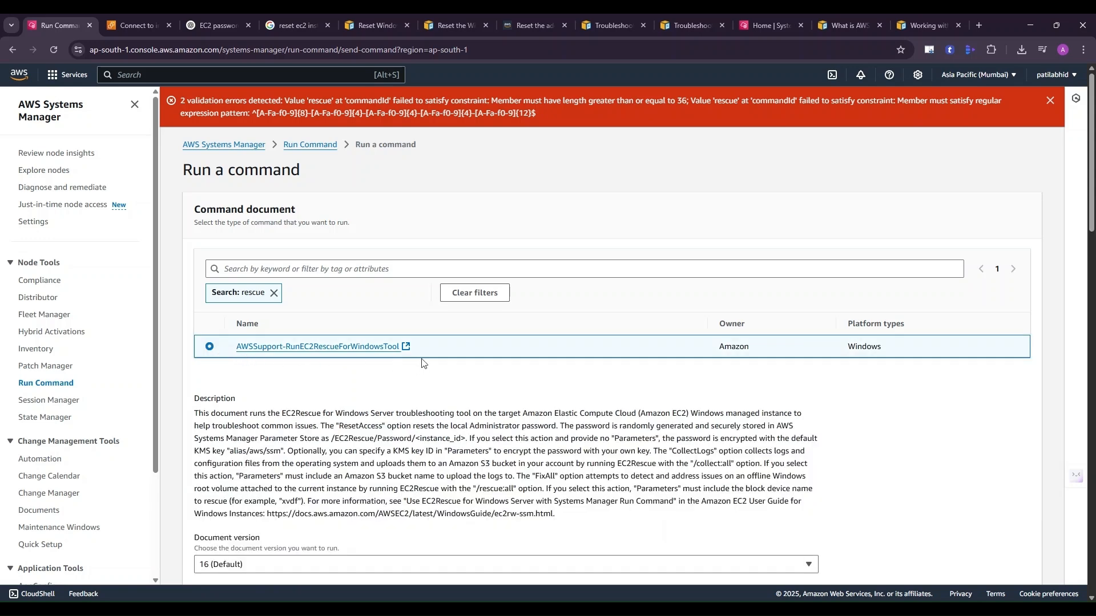
# - Set the command's target selection to choosing instances manually, and select the App1 instance
pyautogui.scroll(-6, 429, 385)
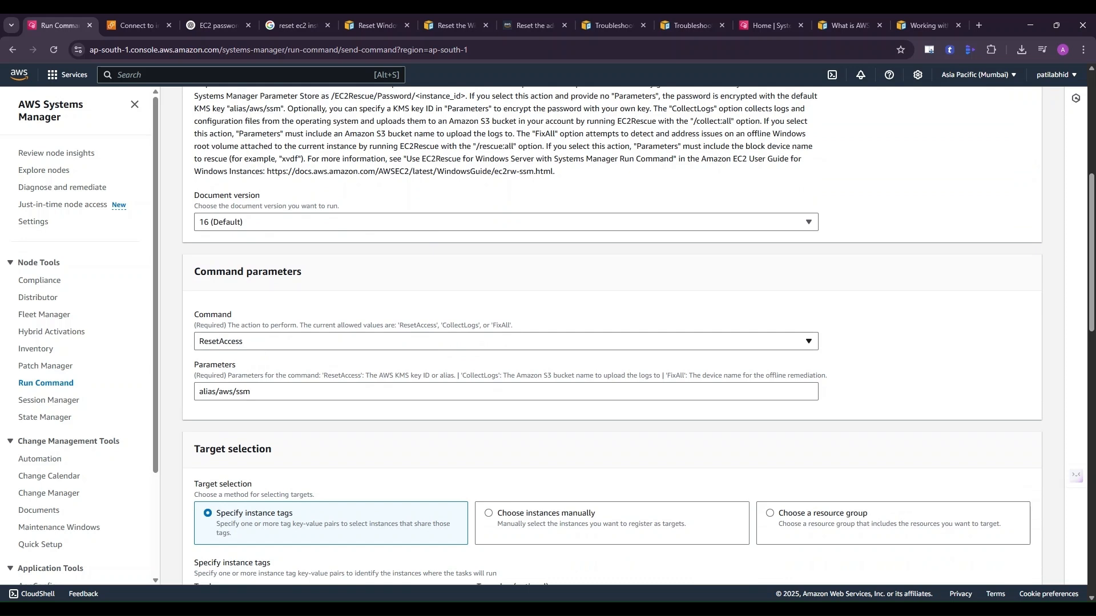
pyautogui.scroll(-2, 282, 411)
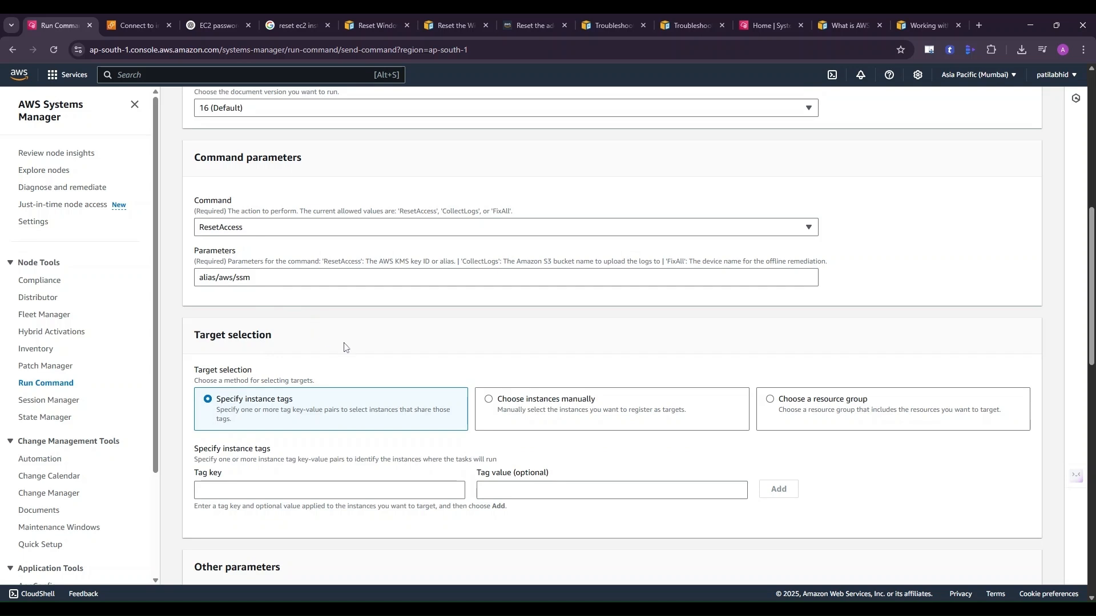
pyautogui.click(487, 402)
pyautogui.scroll(-2, 548, 343)
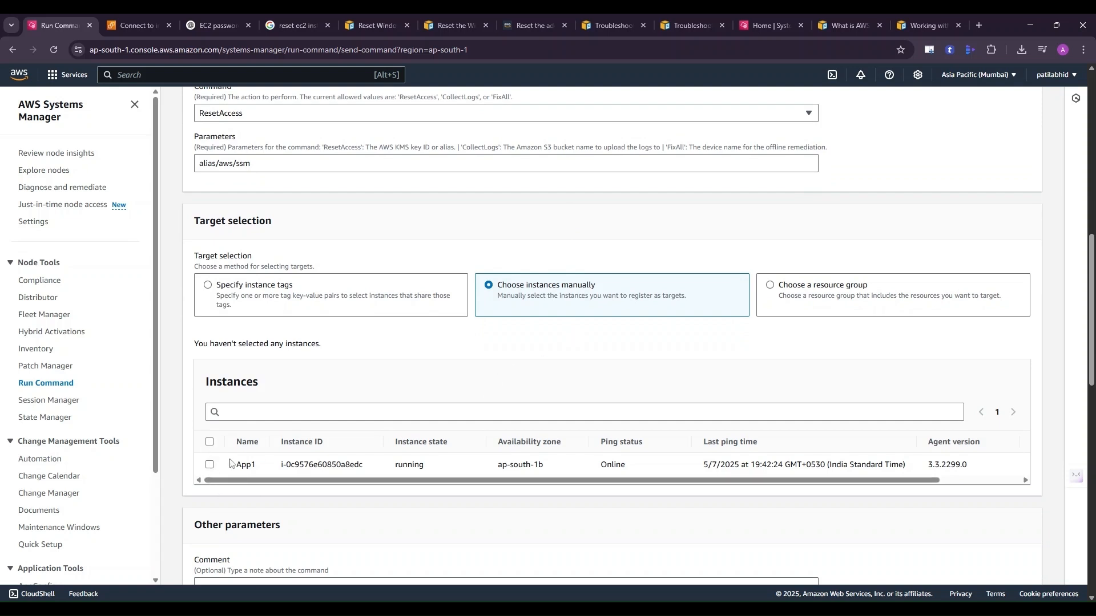
pyautogui.scroll(-1, 231, 462)
pyautogui.click(210, 408)
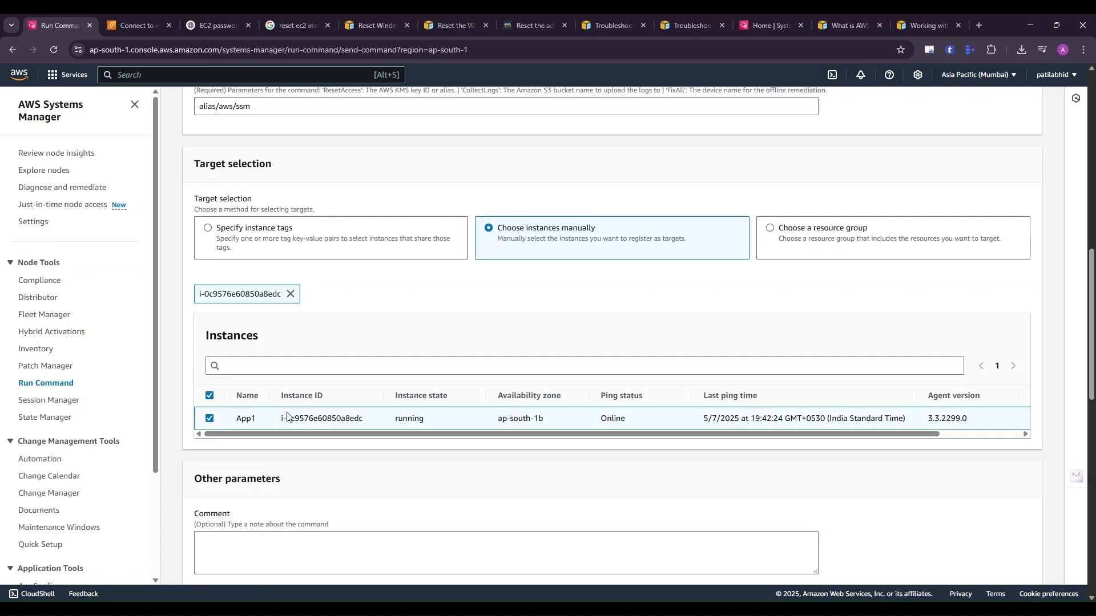
pyautogui.scroll(-3, 478, 432)
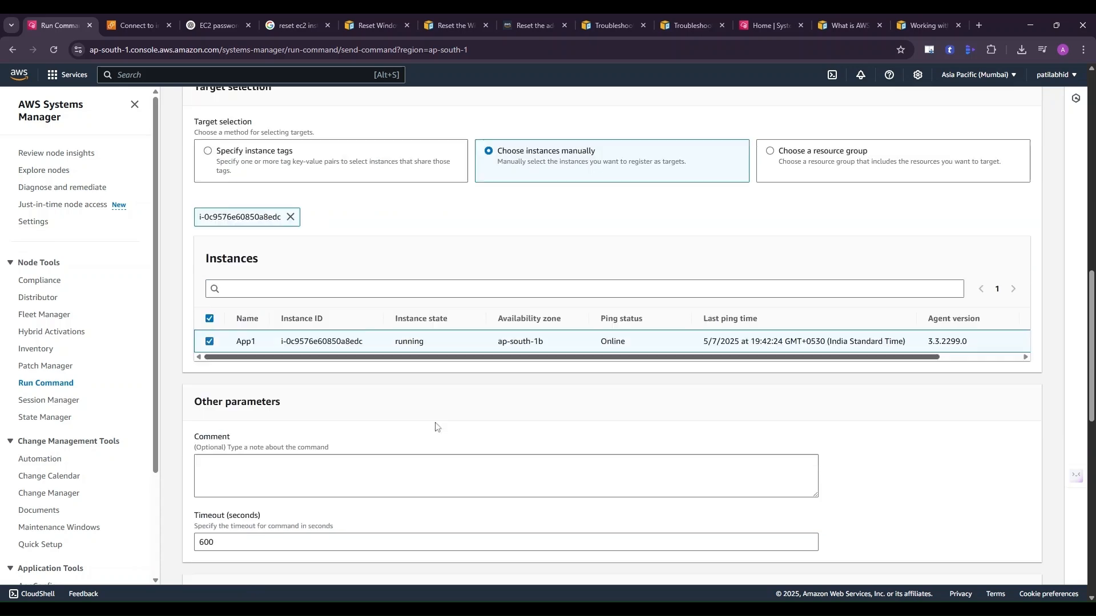
pyautogui.scroll(-3, 396, 357)
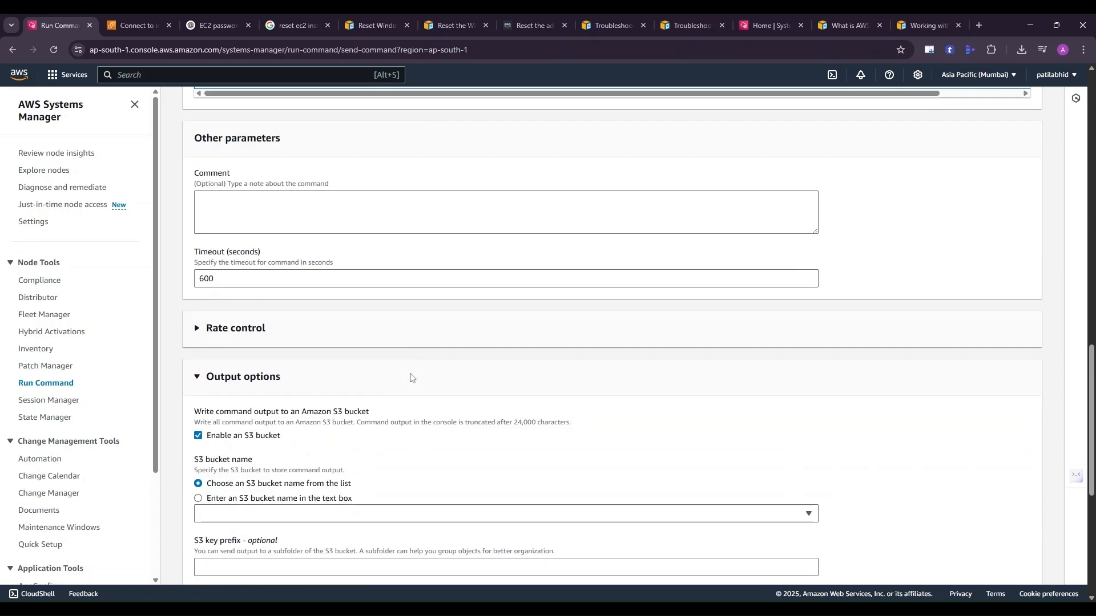
# - Review the command settings, run the EC2Rescue command on the App1 instance, and refresh its status
pyautogui.scroll(4, 411, 378)
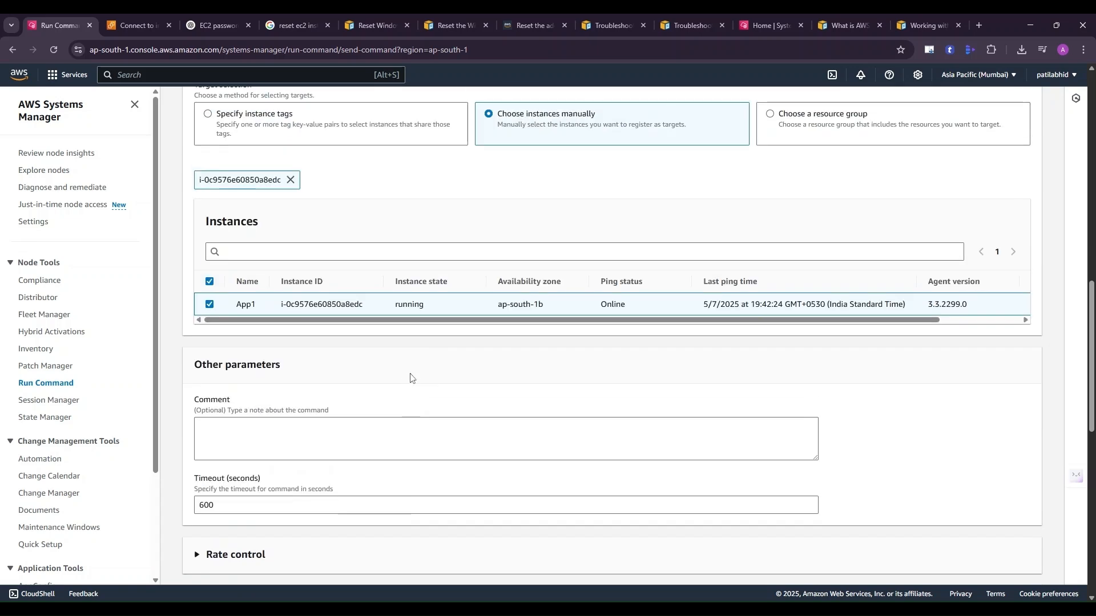
pyautogui.scroll(-12, 417, 378)
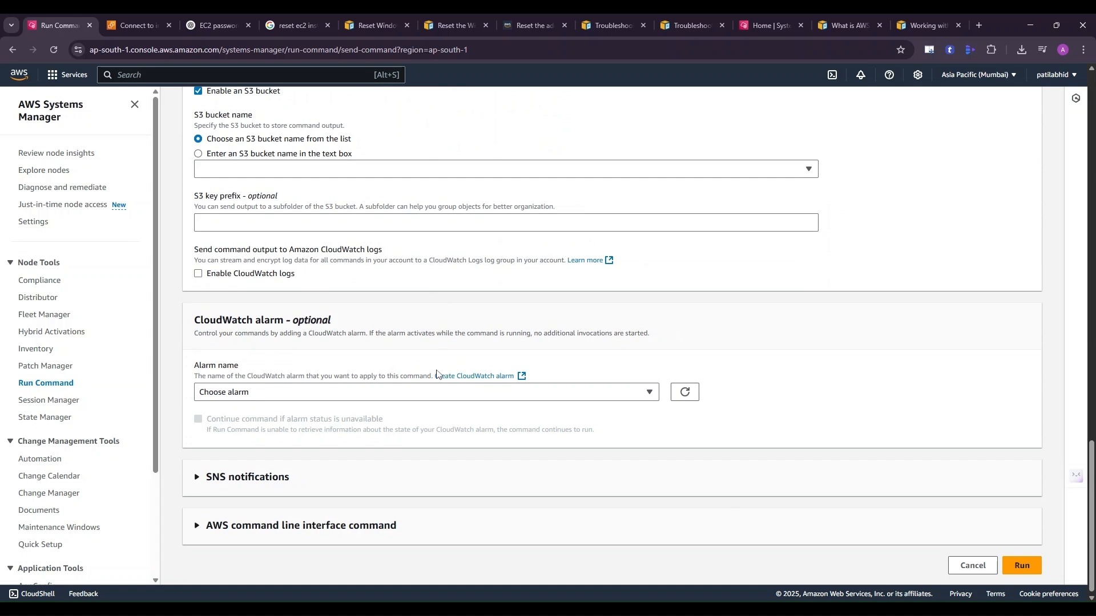
pyautogui.click(1021, 565)
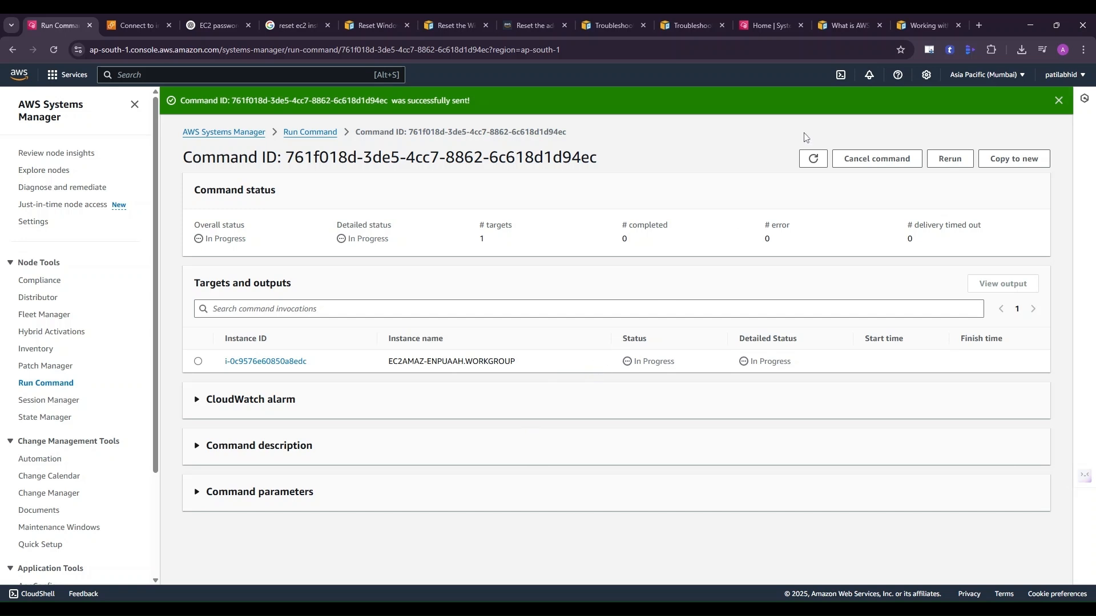
pyautogui.click(810, 167)
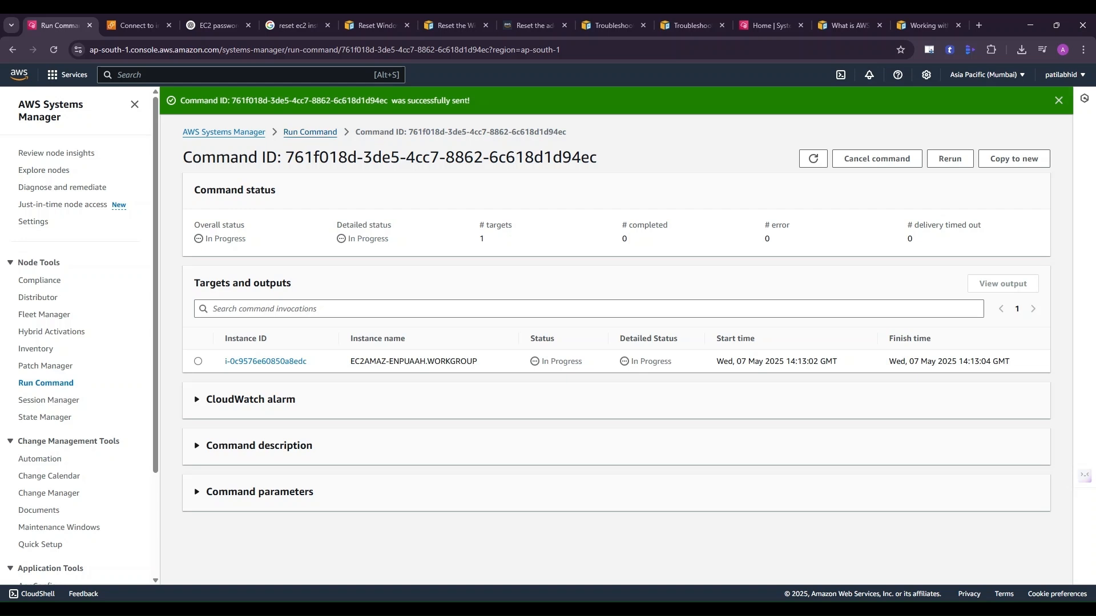
# - Return to the Run Command list and examine the command history, including the AWS-UpdateSSMAgent entry
pyautogui.scroll(-2, 3, 520)
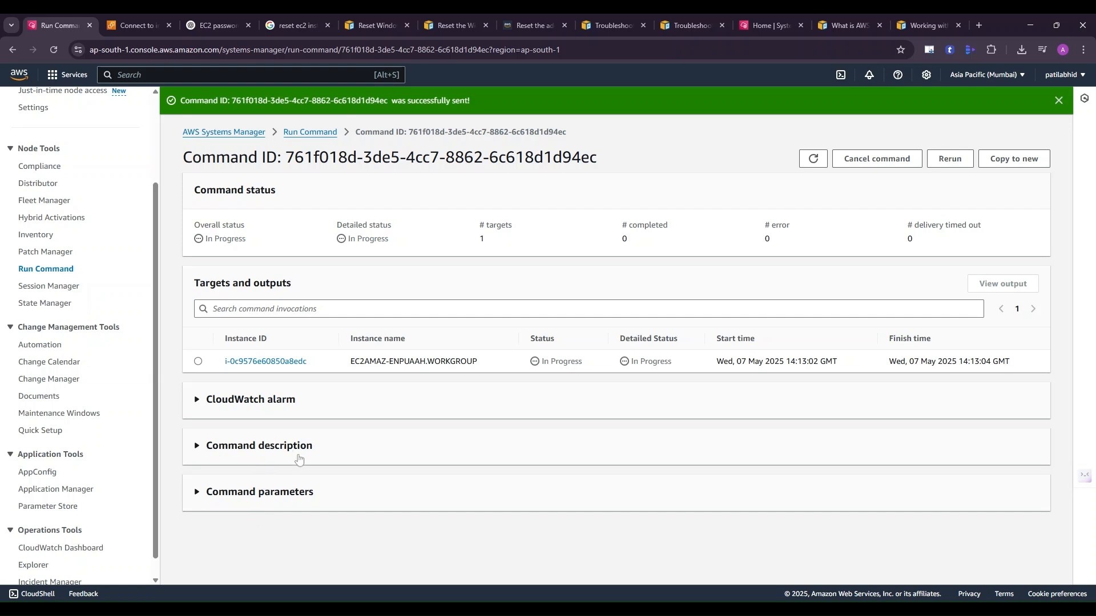
pyautogui.click(315, 138)
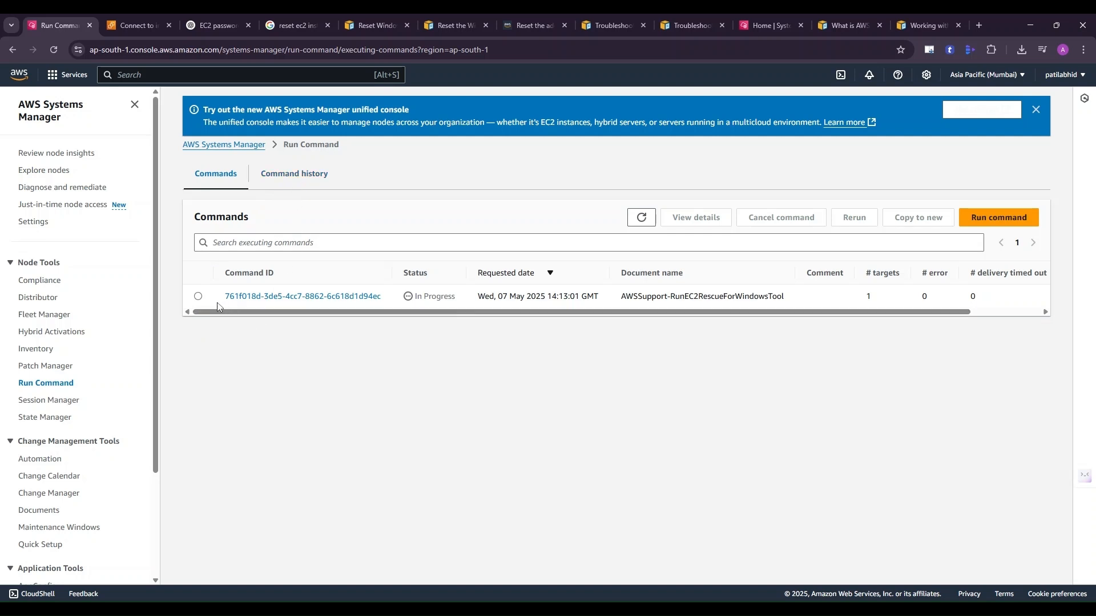
pyautogui.click(303, 183)
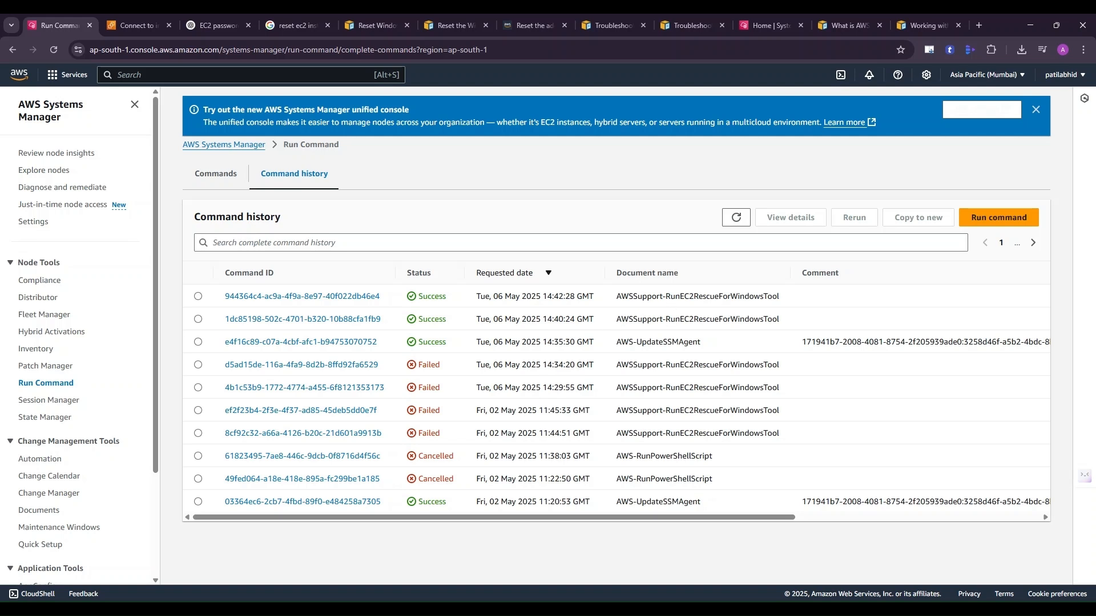
pyautogui.moveTo(706, 354); pyautogui.dragTo(621, 352)
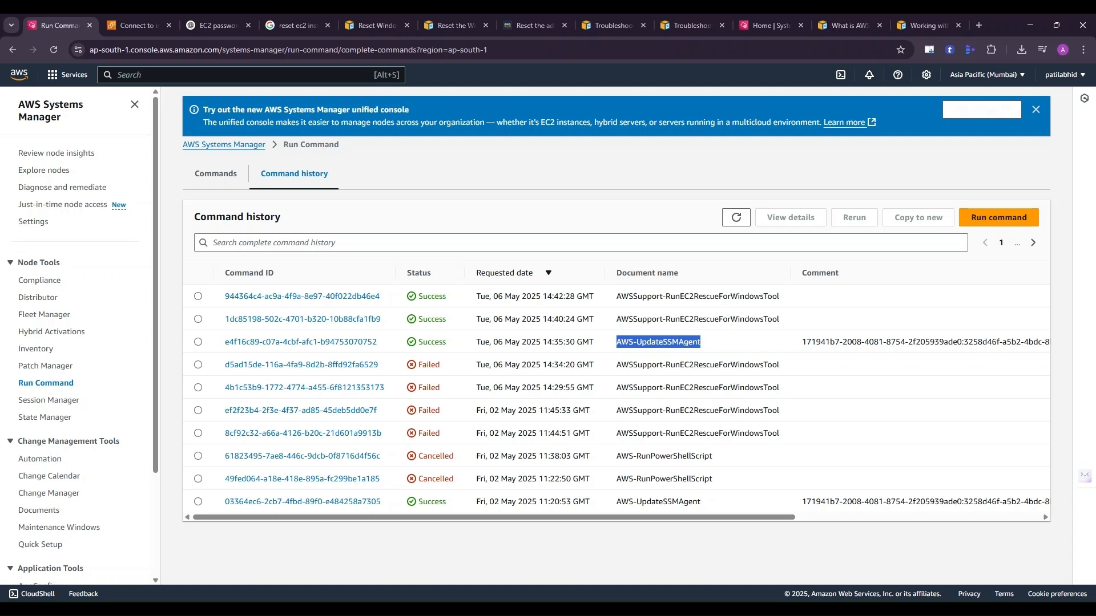
pyautogui.click(701, 354)
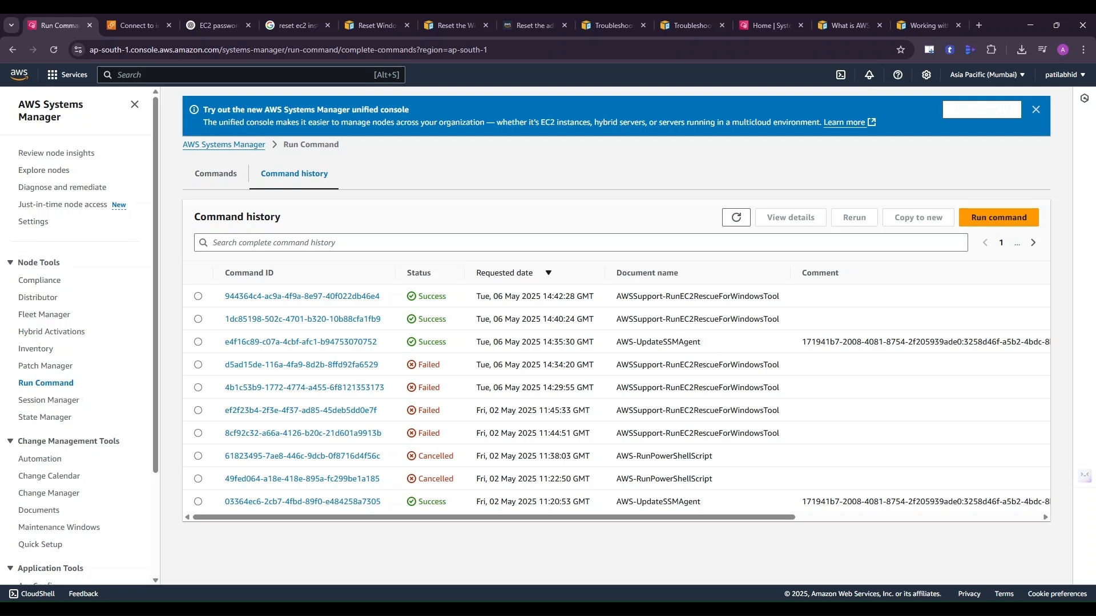
pyautogui.moveTo(701, 343); pyautogui.dragTo(617, 342)
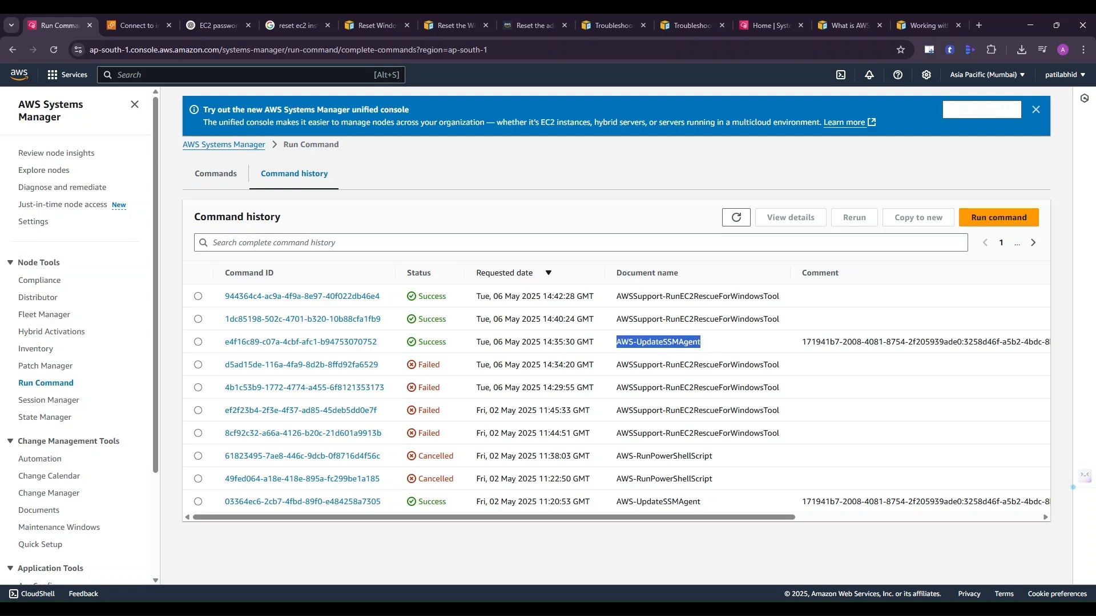
# - Refresh the list of executing commands and view the details of the AWSSupport-RunEC2RescueForWindowsTool command
pyautogui.click(233, 181)
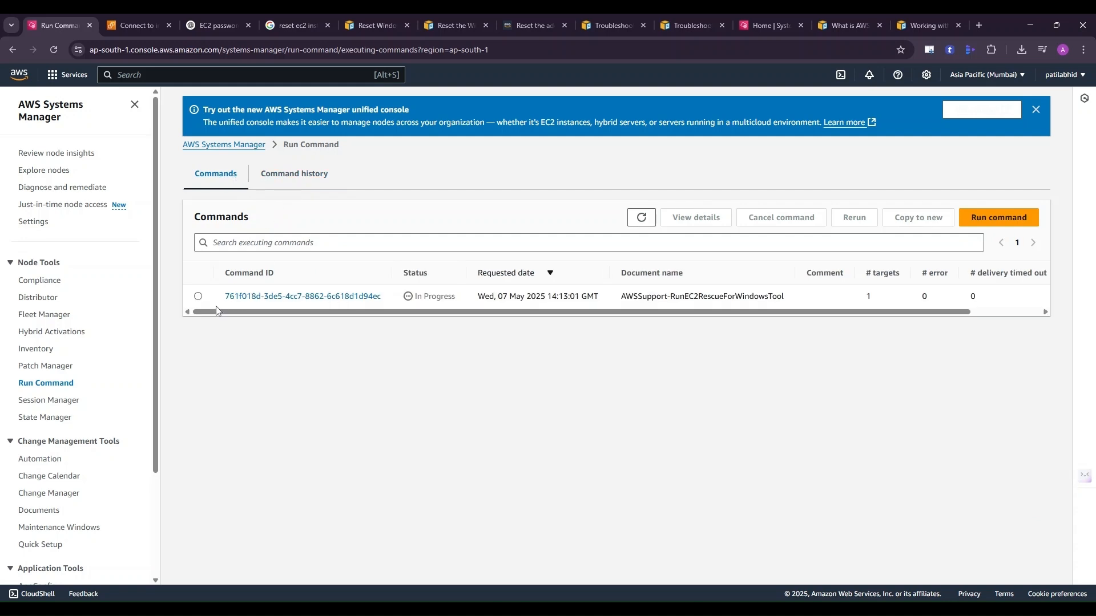
pyautogui.click(278, 180)
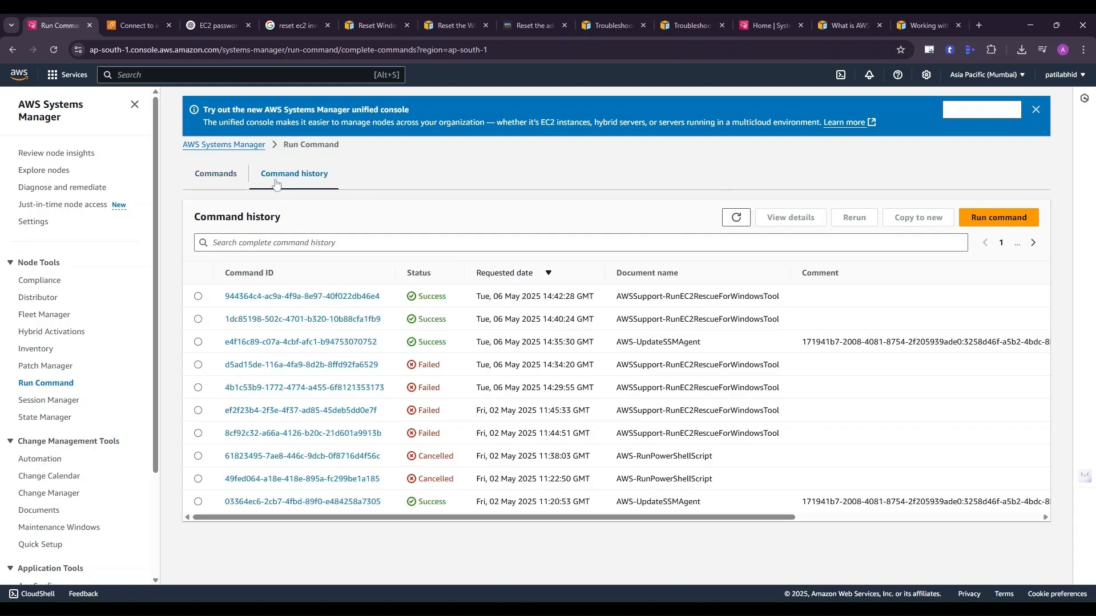
pyautogui.click(243, 182)
pyautogui.click(643, 219)
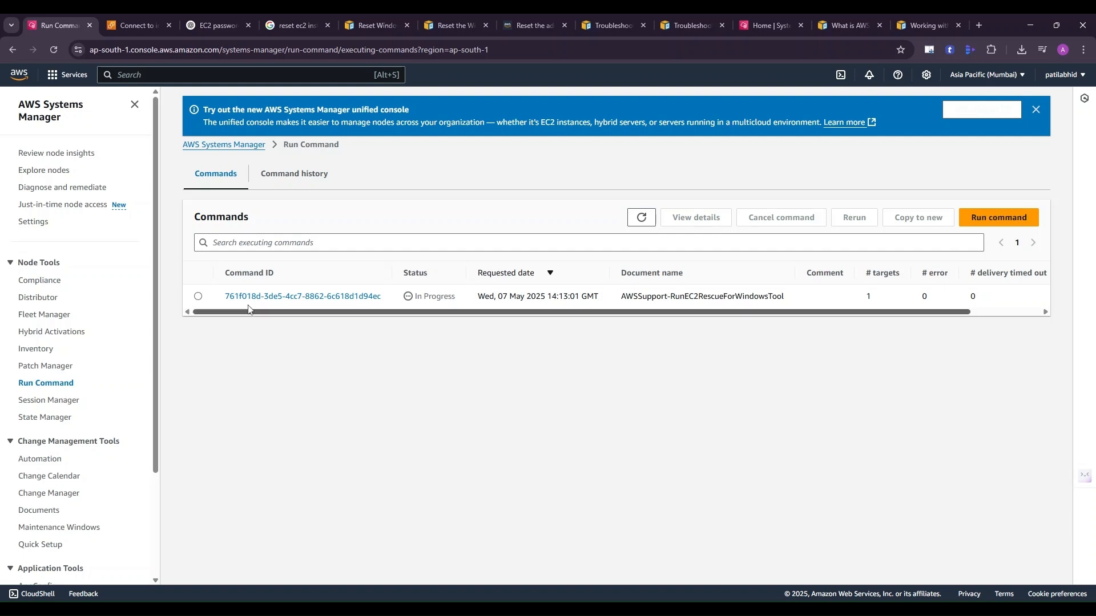
pyautogui.click(198, 296)
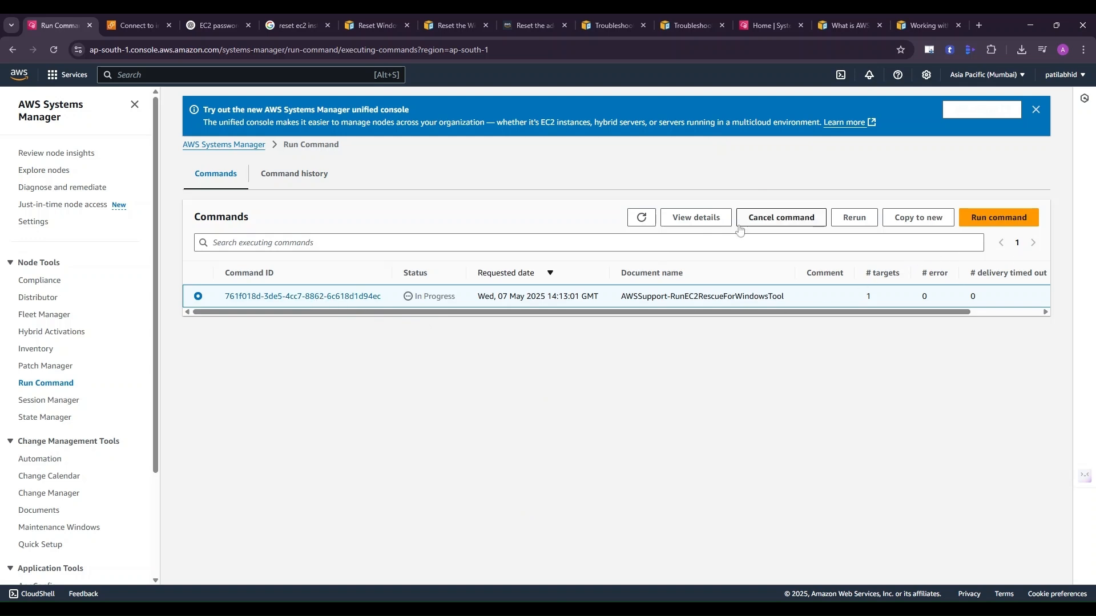
pyautogui.click(720, 219)
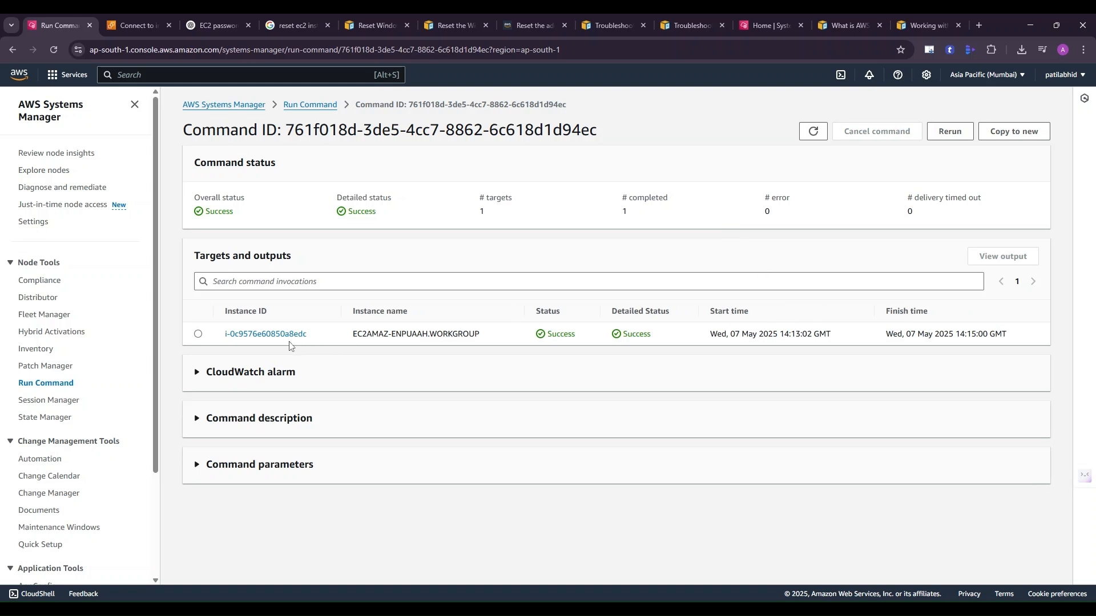
# - Return to the command history and check the newest EC2Rescue entry's requested date, document name and status
pyautogui.click(309, 105)
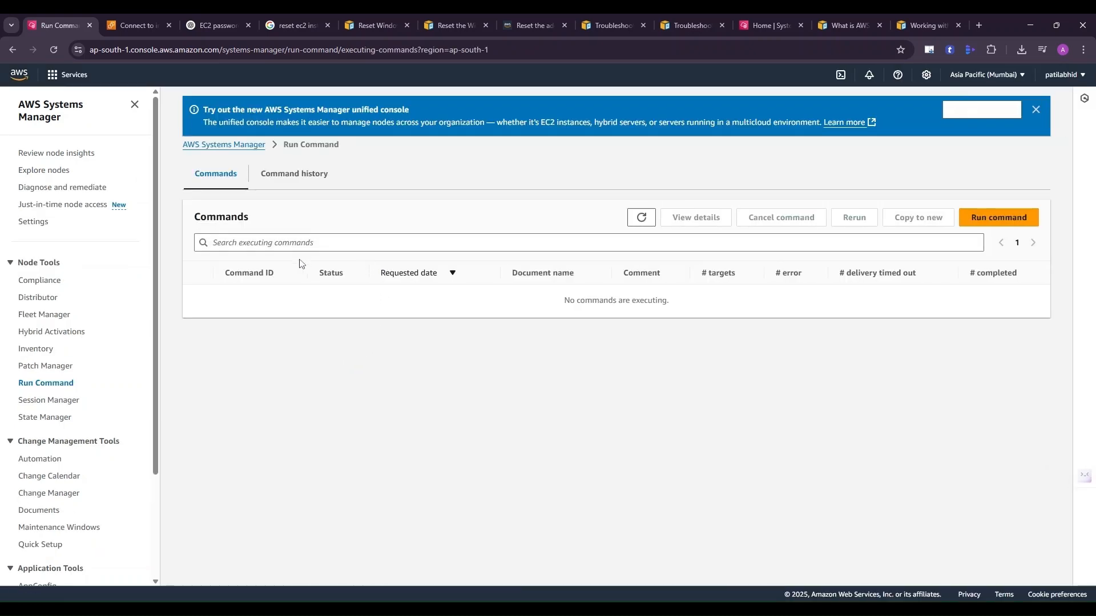
pyautogui.click(314, 175)
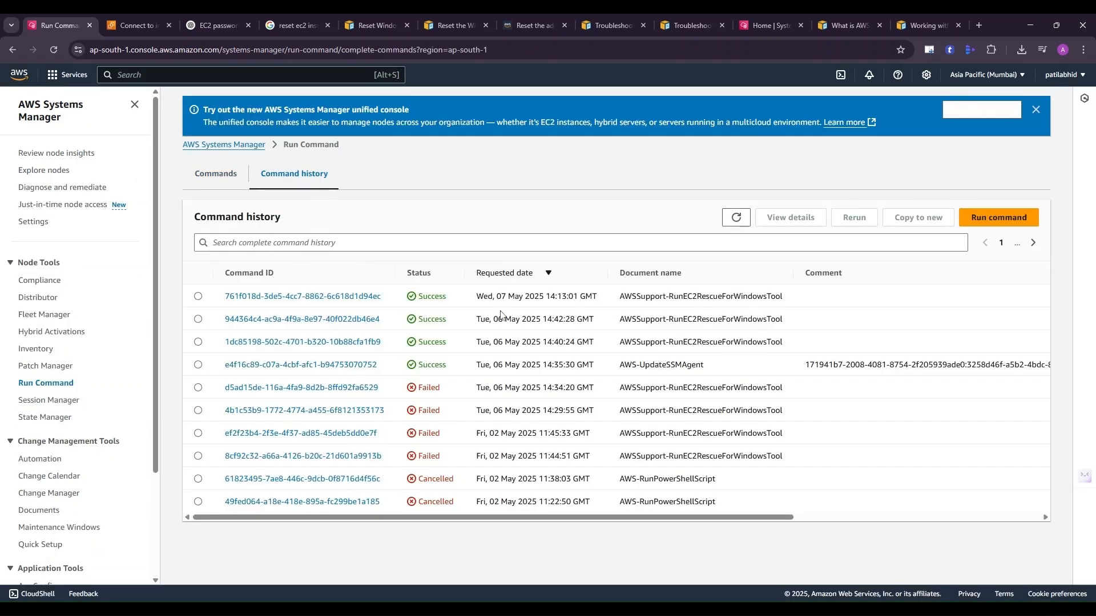
pyautogui.moveTo(483, 294); pyautogui.dragTo(766, 296)
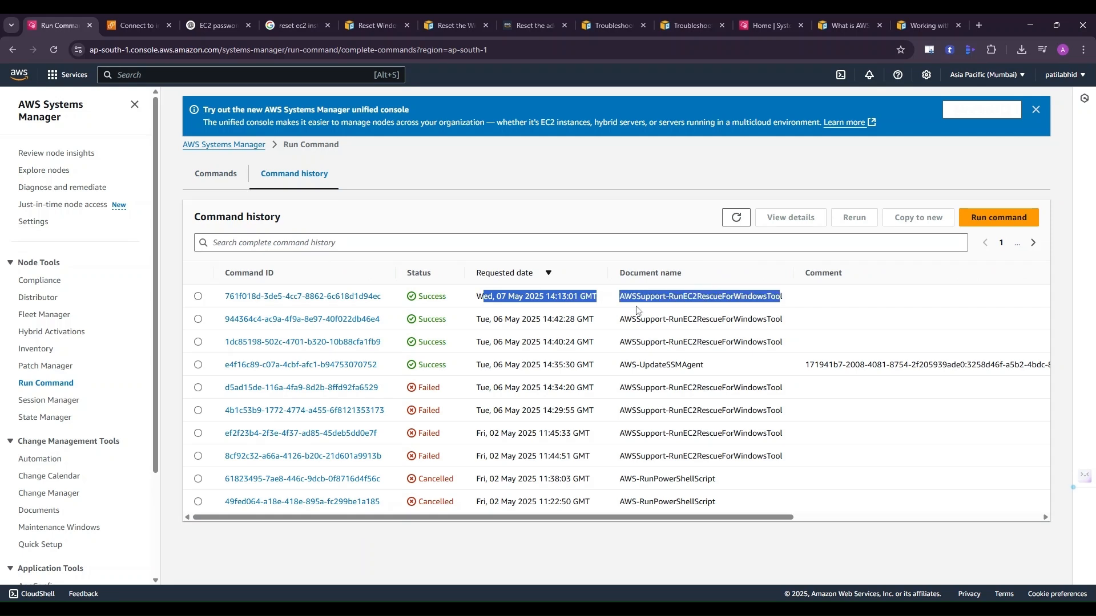
pyautogui.click(455, 307)
pyautogui.doubleClick(432, 297)
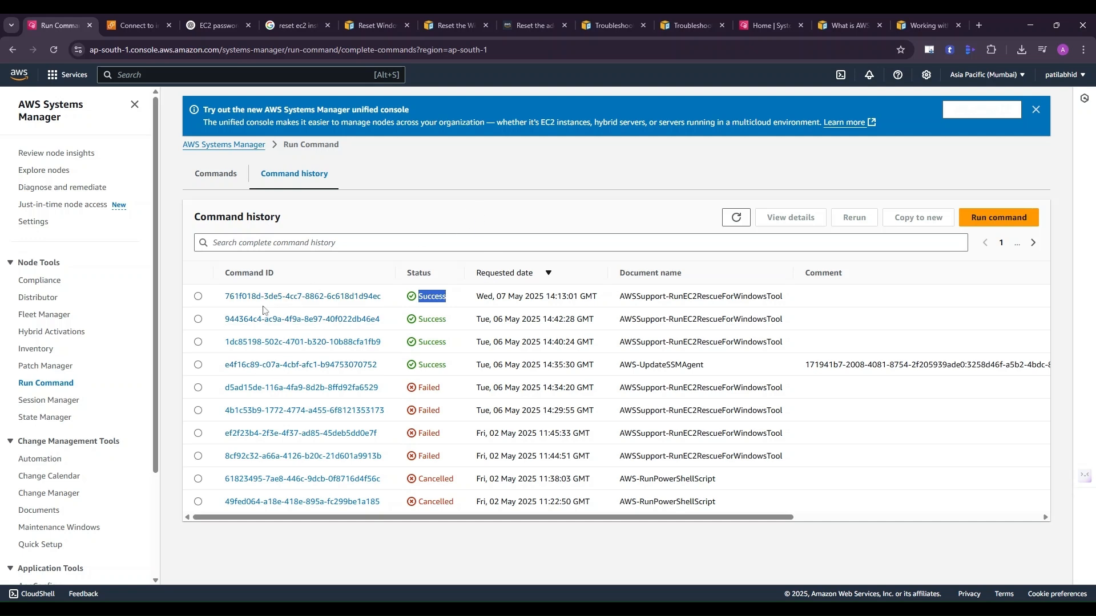
# - Go to Systems Manager's Parameter Store and open the /EC2Rescue/Passwords parameter stored for the App1 instance
pyautogui.scroll(-1, 84, 399)
pyautogui.scroll(-1, 84, 399)
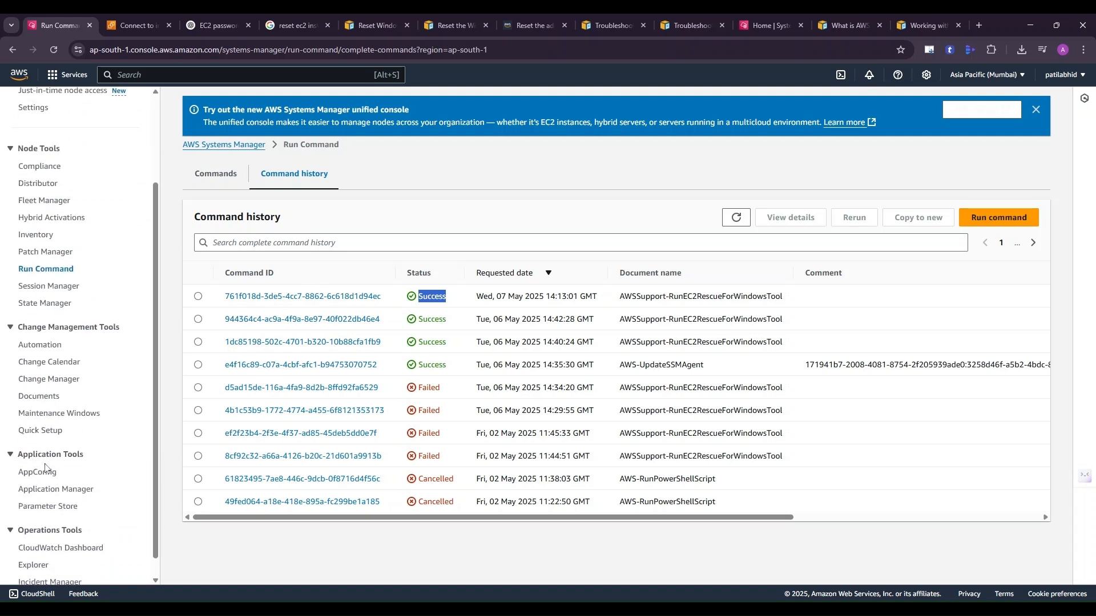
pyautogui.scroll(2, 85, 342)
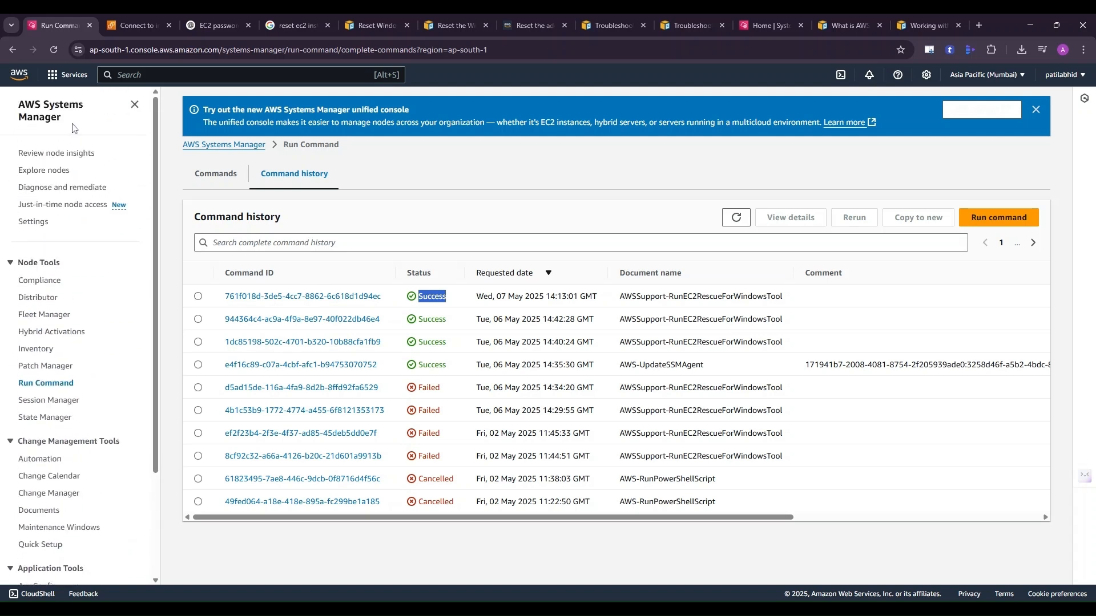
pyautogui.scroll(-2, 76, 331)
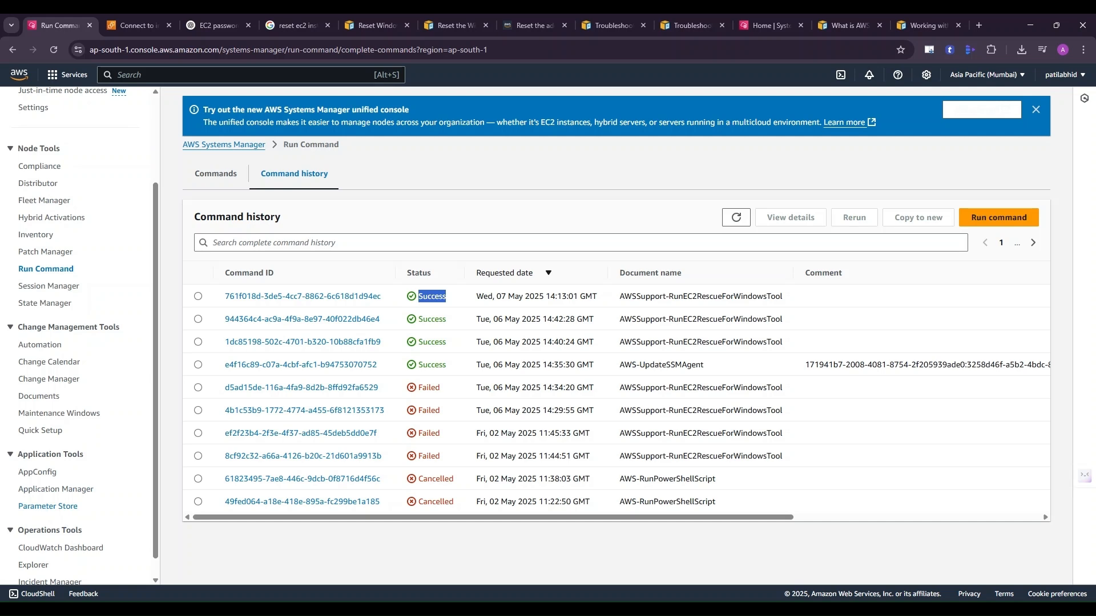
pyautogui.click(42, 507)
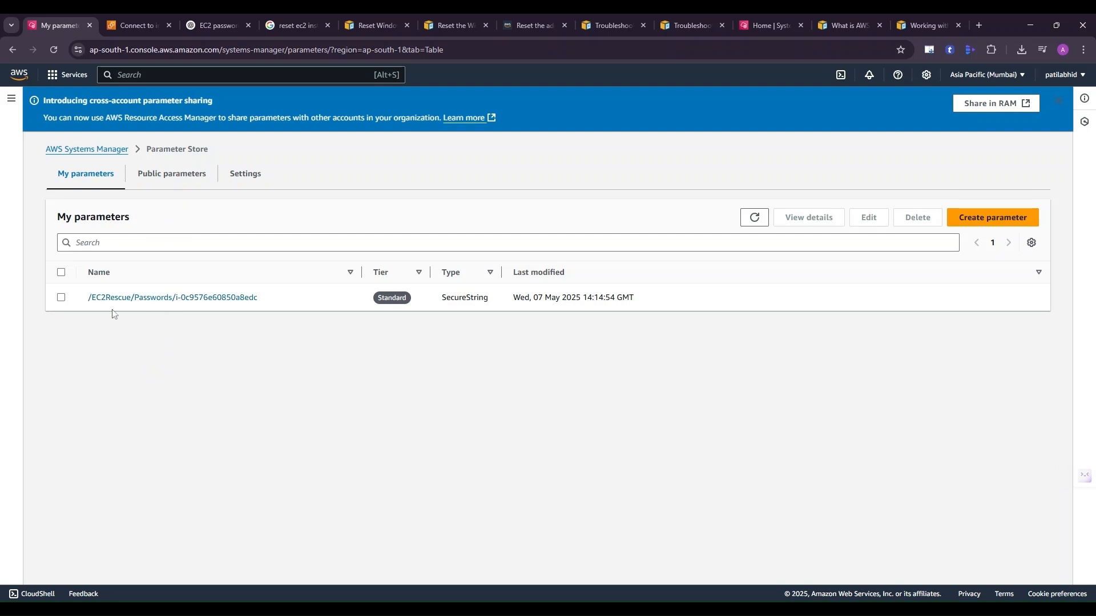
pyautogui.click(144, 303)
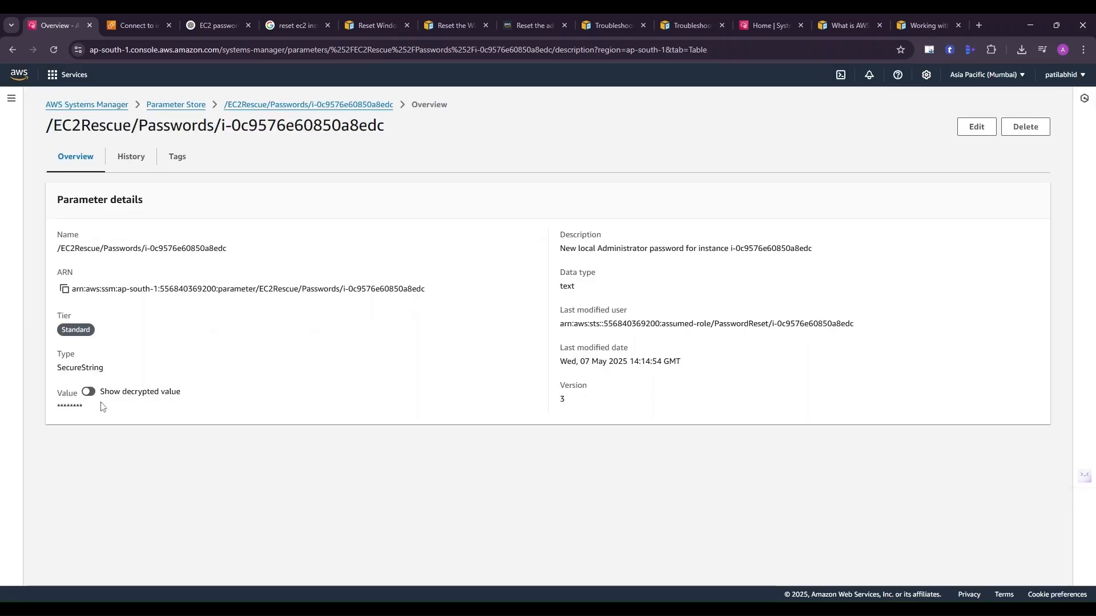
# - Show the parameter's decrypted value and select the whole new Administrator password
pyautogui.moveTo(57, 200); pyautogui.dragTo(79, 235)
pyautogui.click(90, 393)
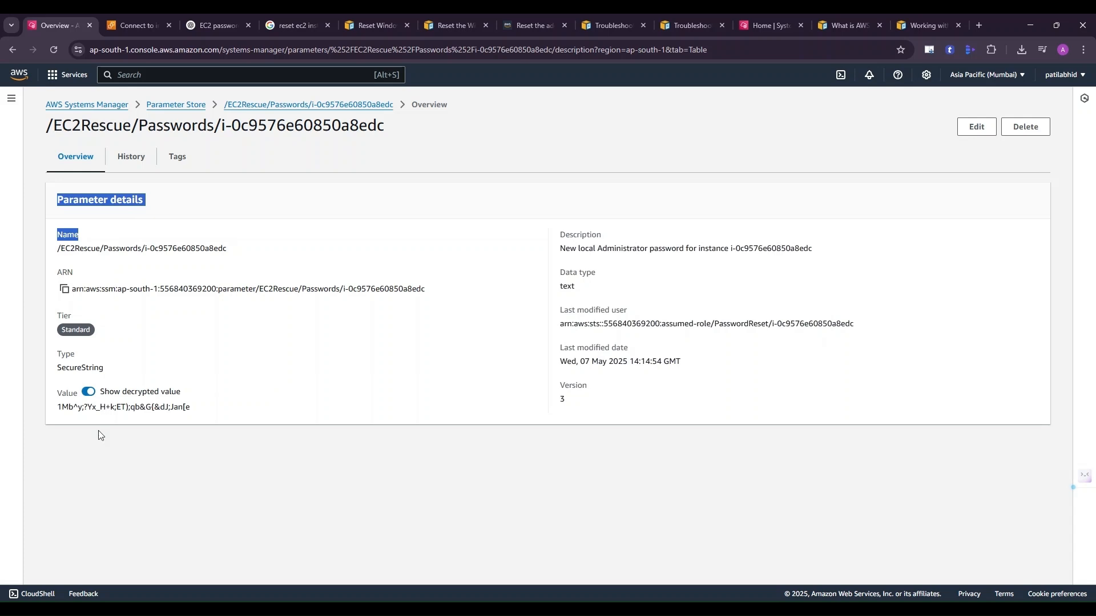
pyautogui.tripleClick(103, 407)
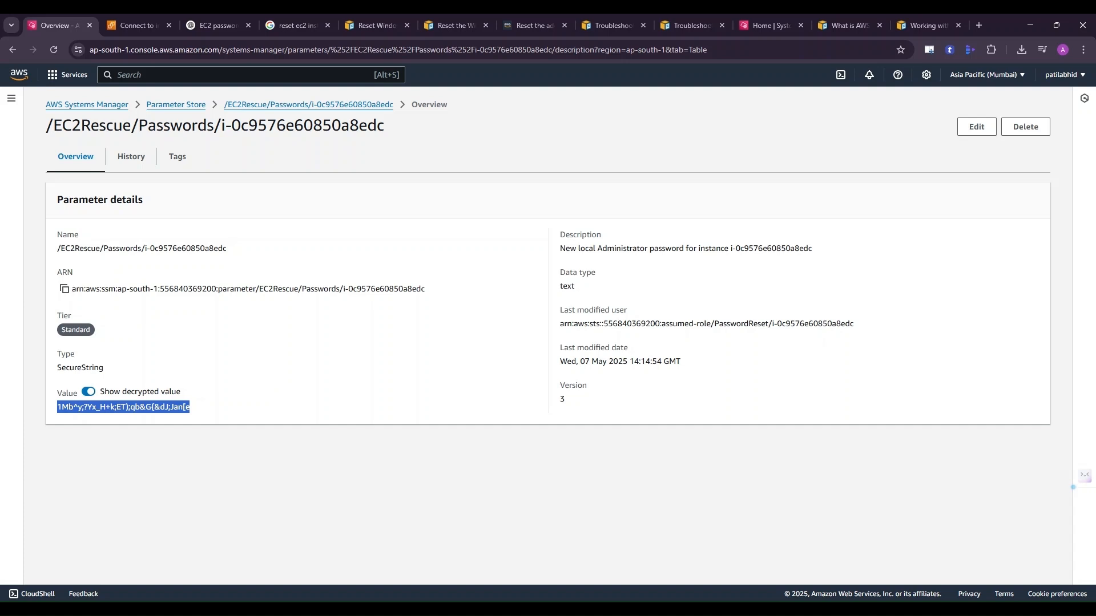
pyautogui.tripleClick(122, 407)
# - Open the browser's list of recent downloads
pyautogui.click(1019, 56)
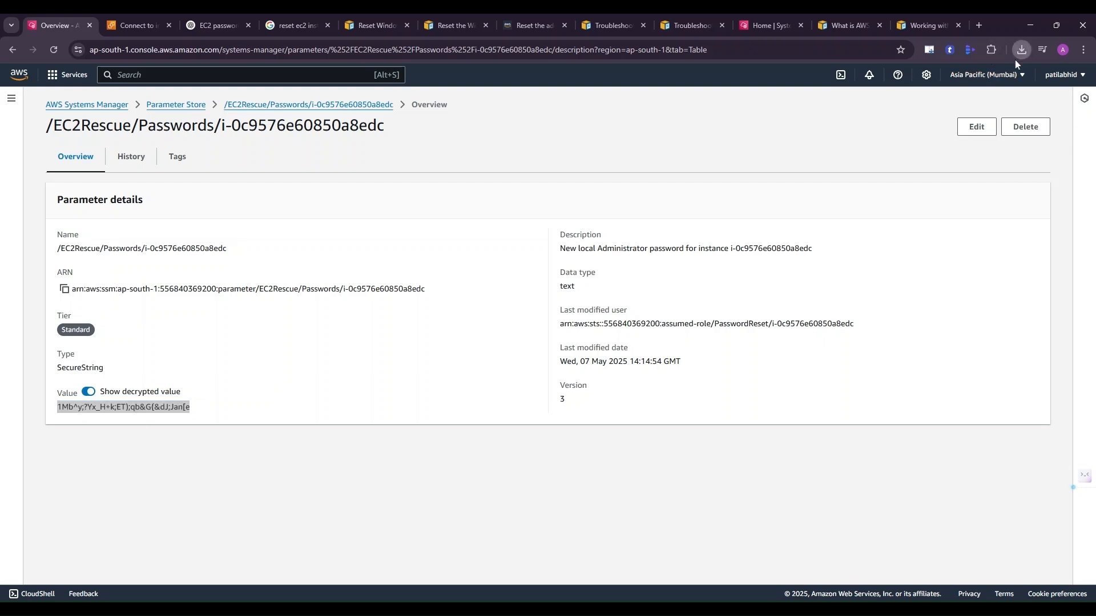